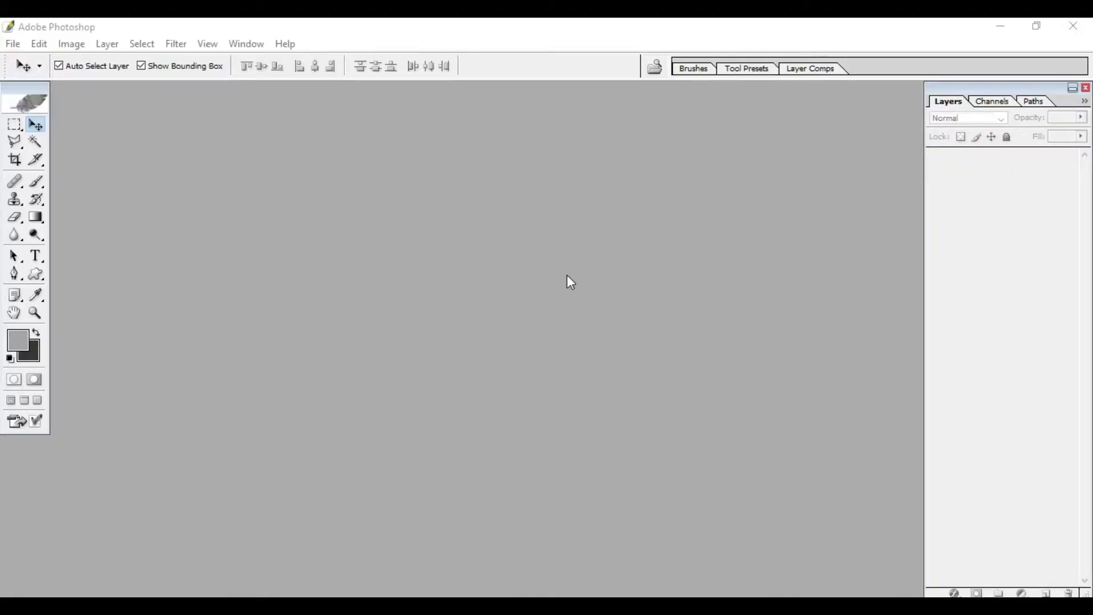
# Step: Open the 22454wall.jpg photo of the child and enlarge it to fill the workspace
pyautogui.click(567, 277)
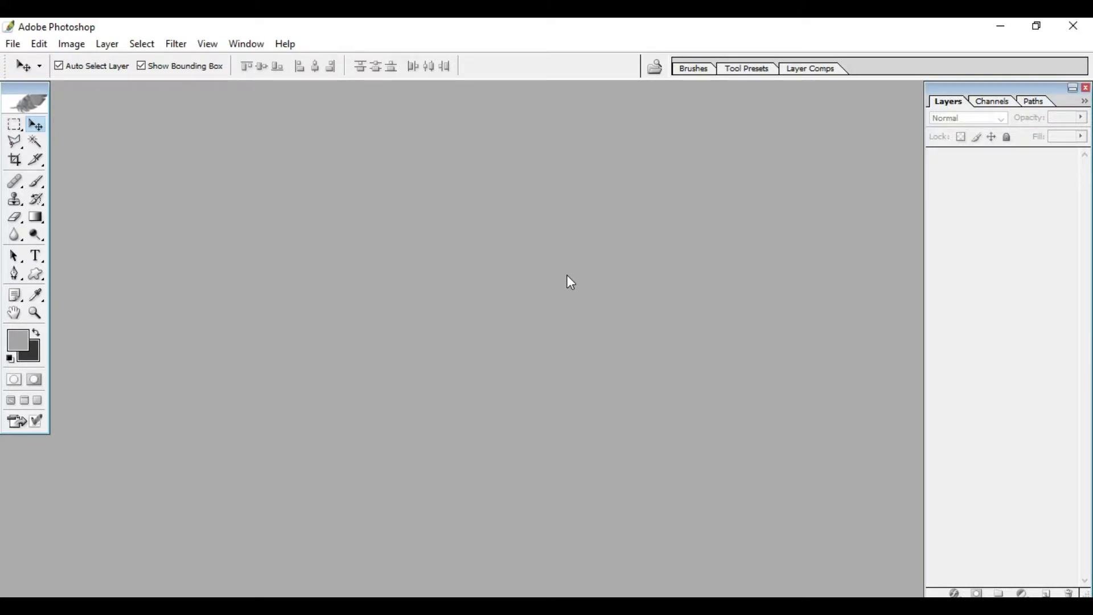
pyautogui.doubleClick(551, 272)
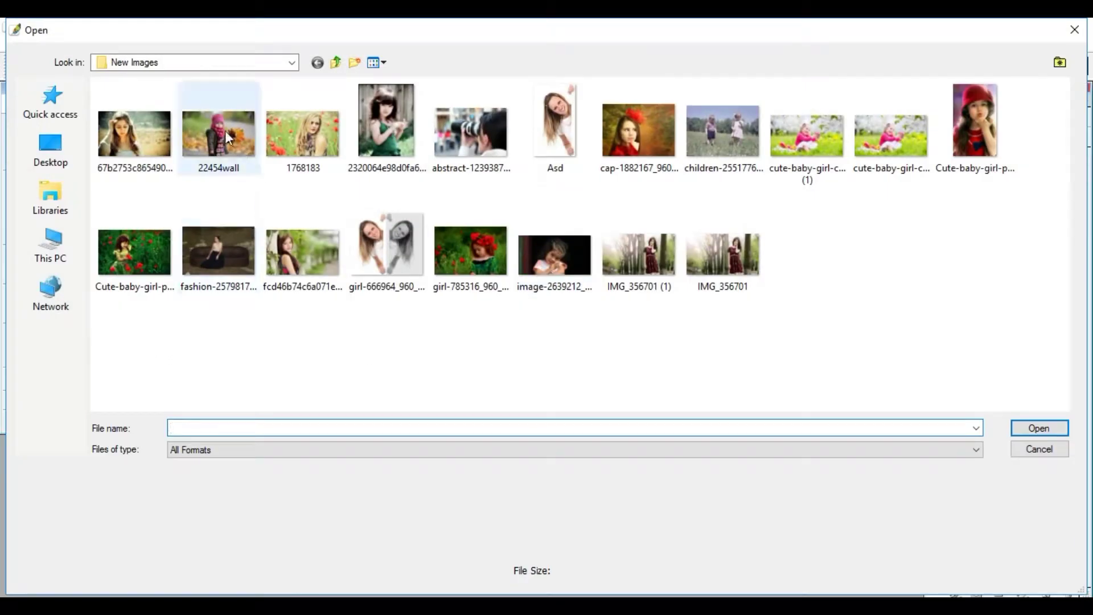
pyautogui.doubleClick(224, 130)
pyautogui.click(605, 100)
# Step: Crop the photo to a tighter, near-square frame around the child and leaves
pyautogui.press('c')
pyautogui.moveTo(398, 140); pyautogui.dragTo(800, 589)
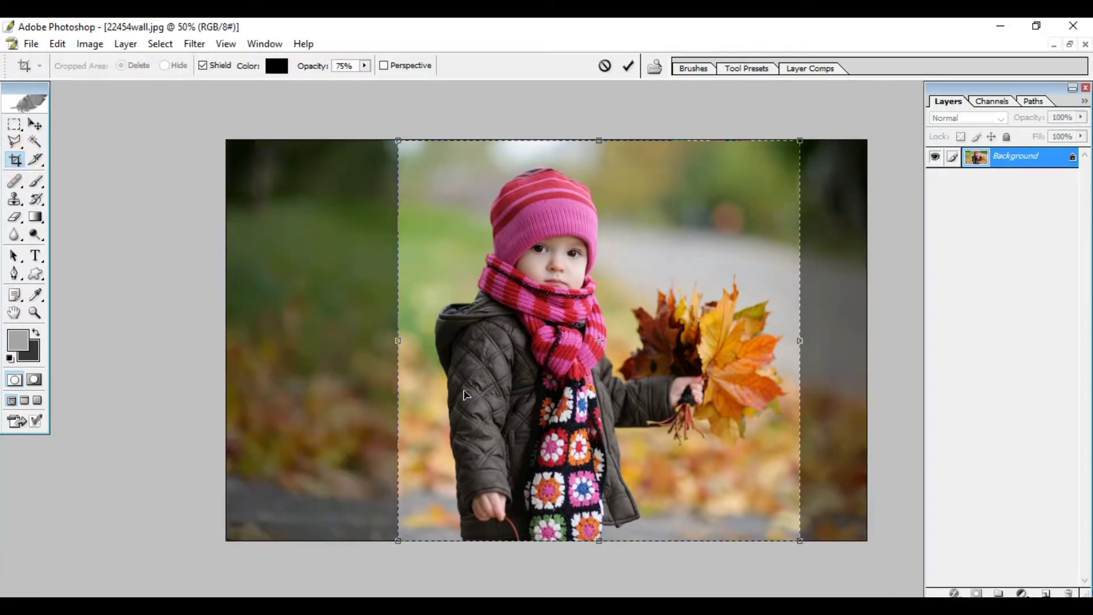
pyautogui.moveTo(398, 340); pyautogui.dragTo(414, 341)
pyautogui.press('Return')
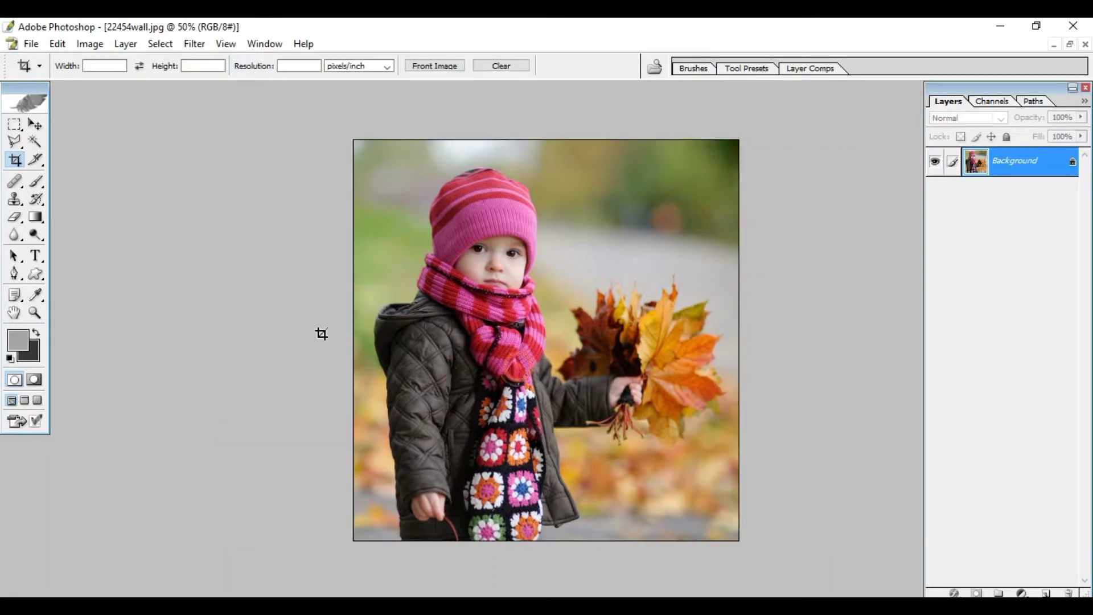
# Step: Convert the Background into Layer 0 and duplicate it as a layer named A
pyautogui.doubleClick(1017, 163)
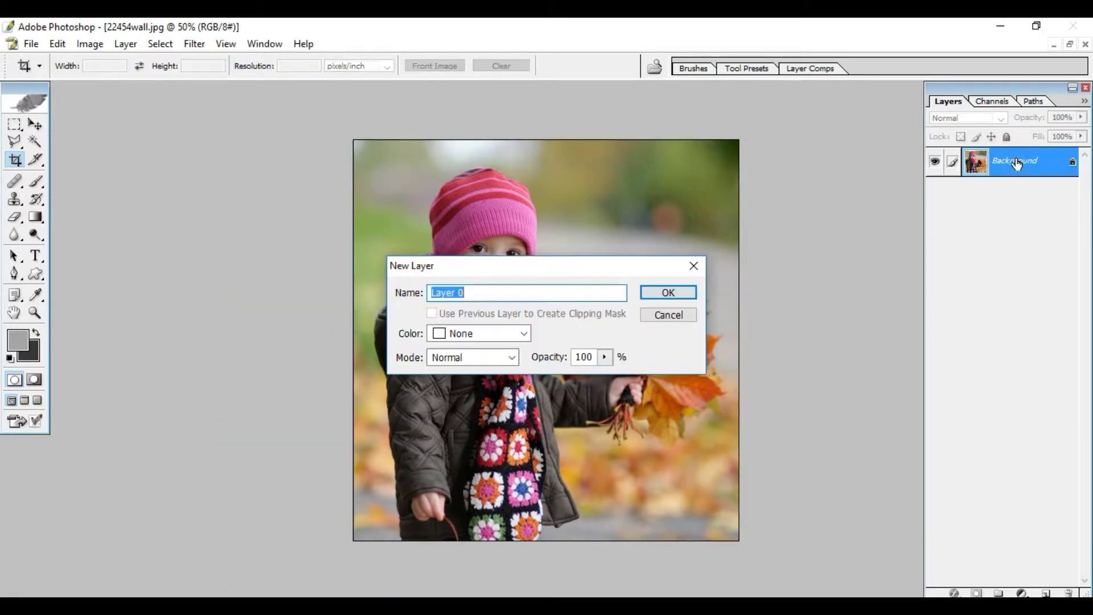
pyautogui.press('Return')
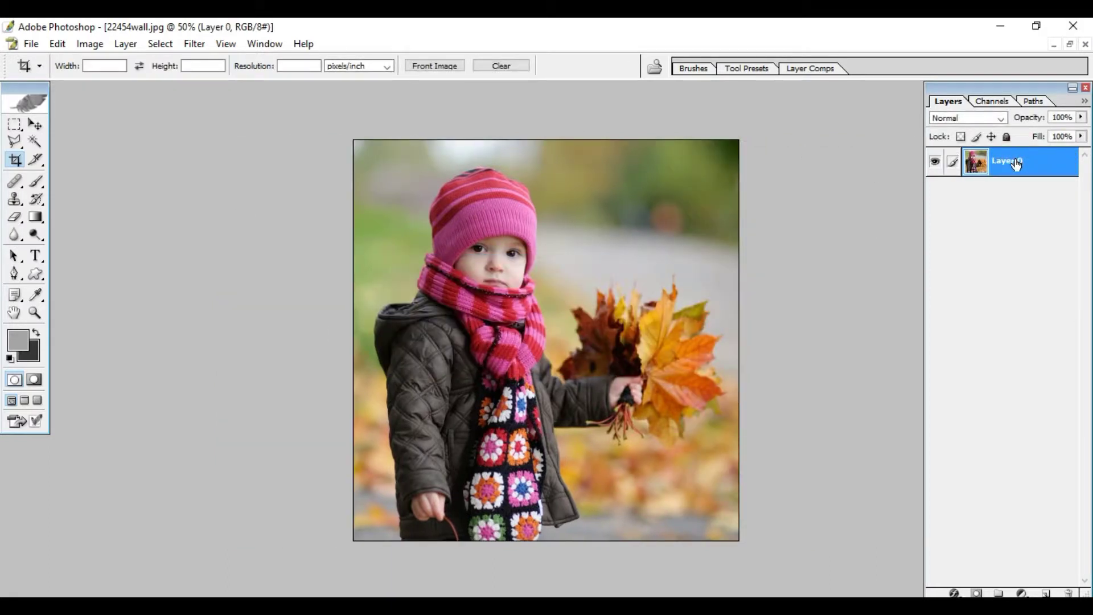
pyautogui.rightClick(1017, 163)
pyautogui.click(1009, 210)
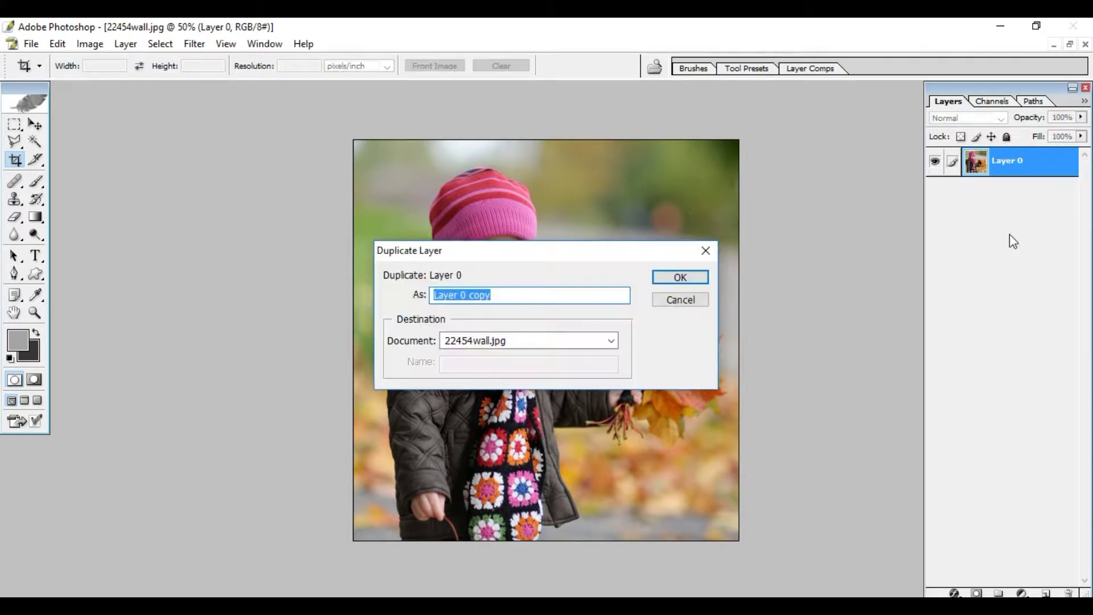
pyautogui.write('A')
pyautogui.press('Return')
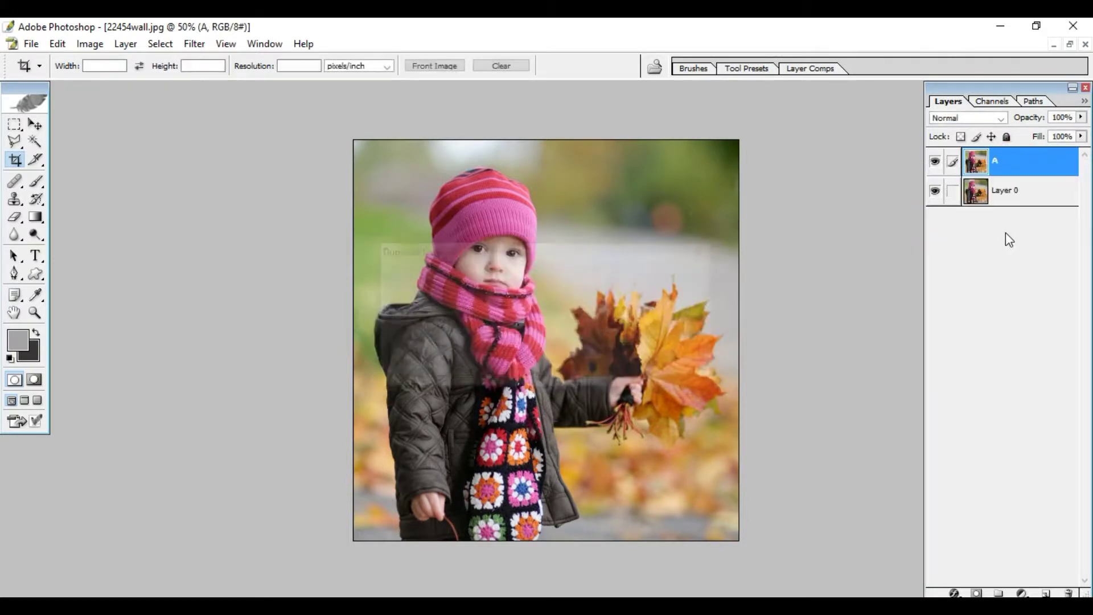
# Step: Duplicate layer A as B, hide Layer 0 and B, and make A active
pyautogui.click(1003, 162)
pyautogui.rightClick(1004, 163)
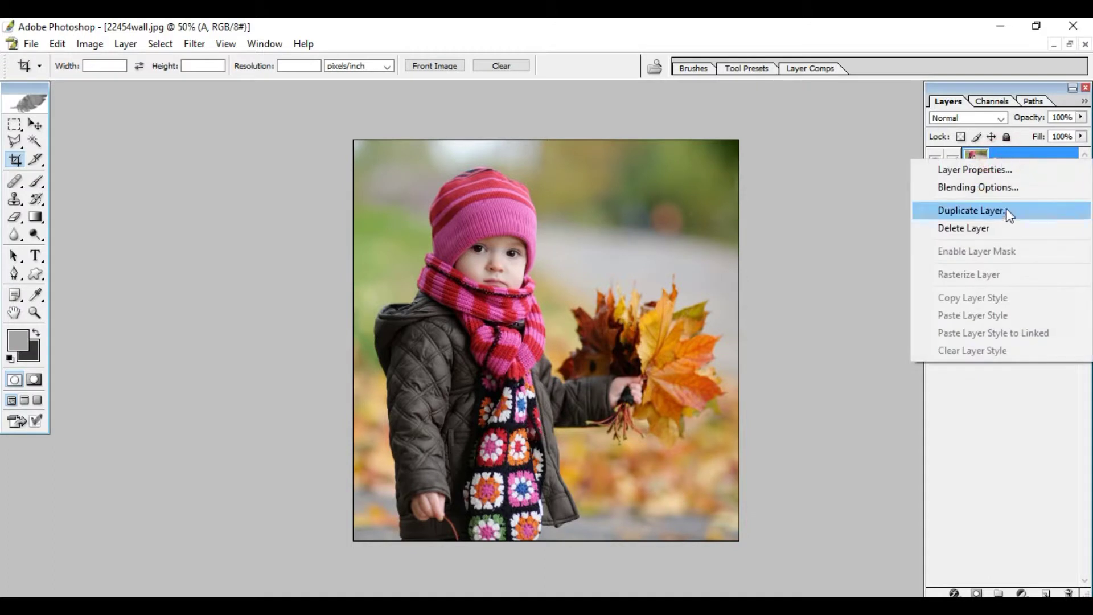
pyautogui.click(1000, 212)
pyautogui.write('B')
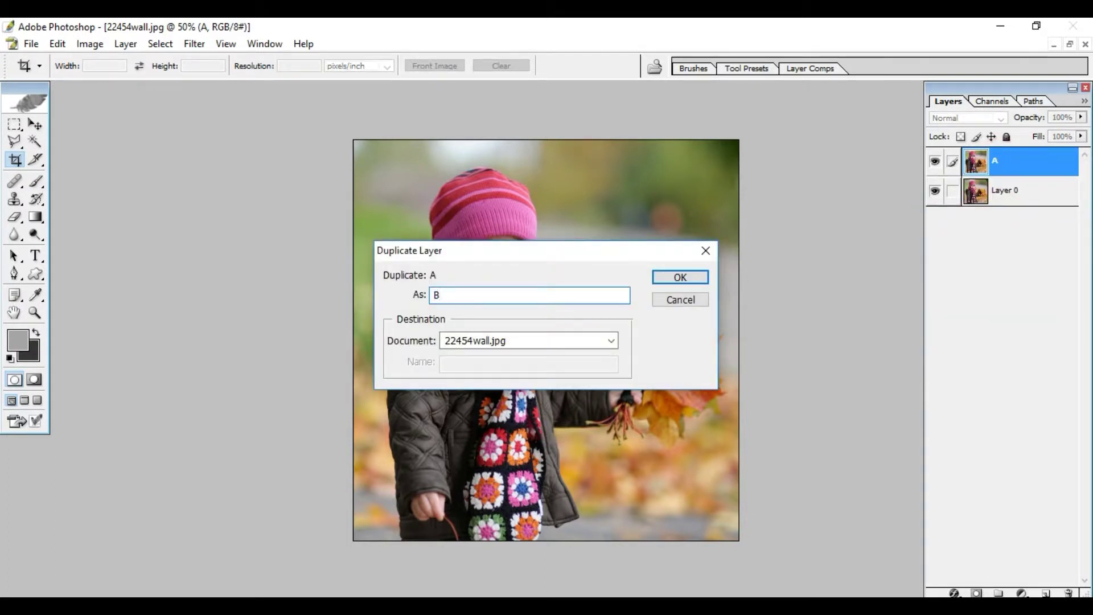
pyautogui.press('Return')
pyautogui.click(934, 221)
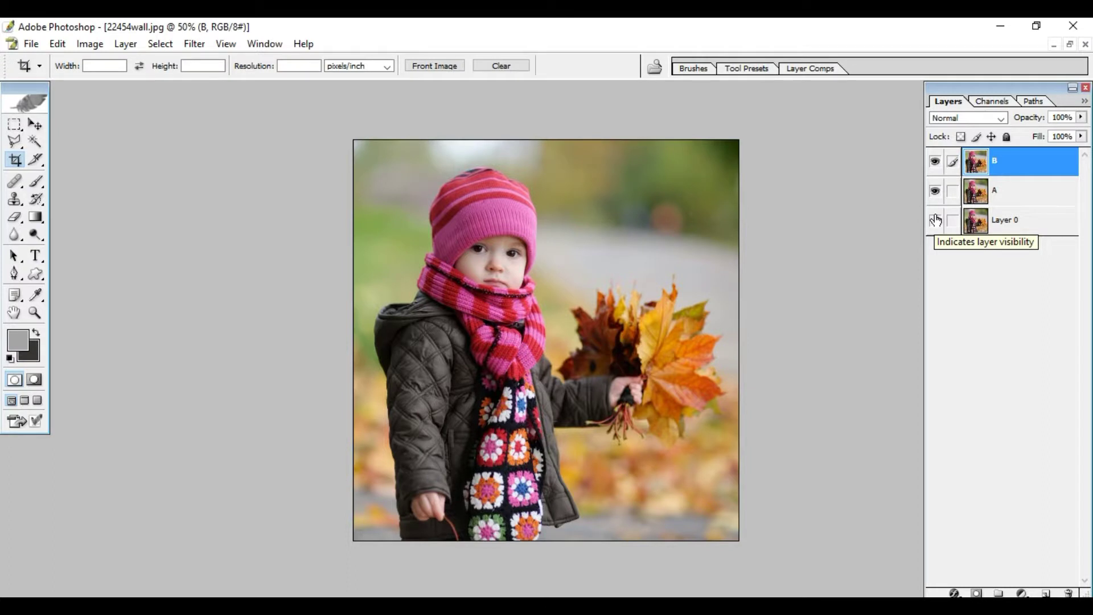
pyautogui.click(935, 161)
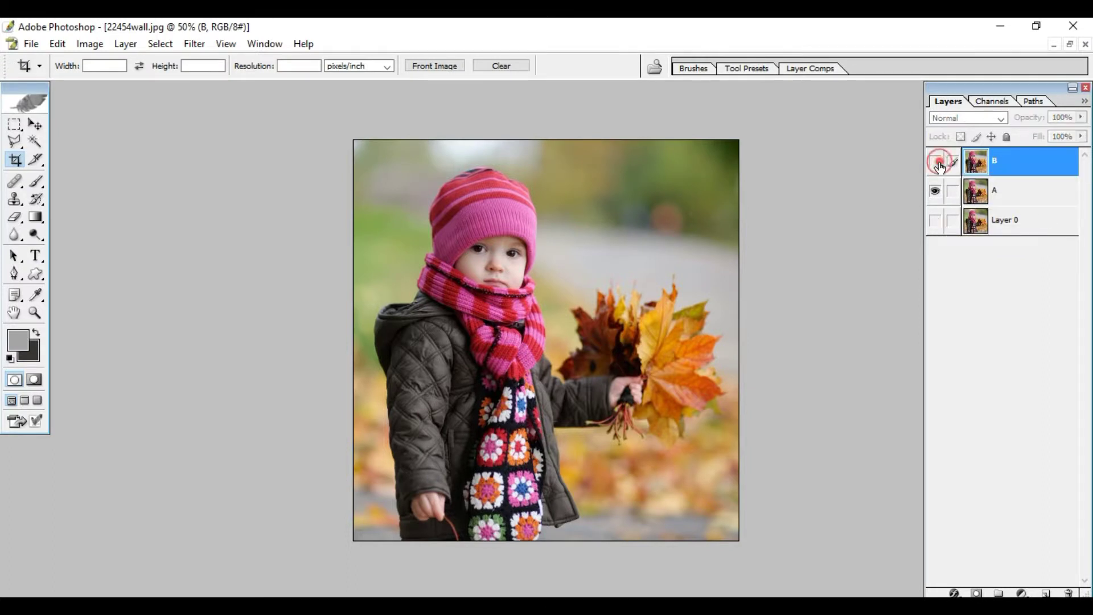
pyautogui.click(1009, 199)
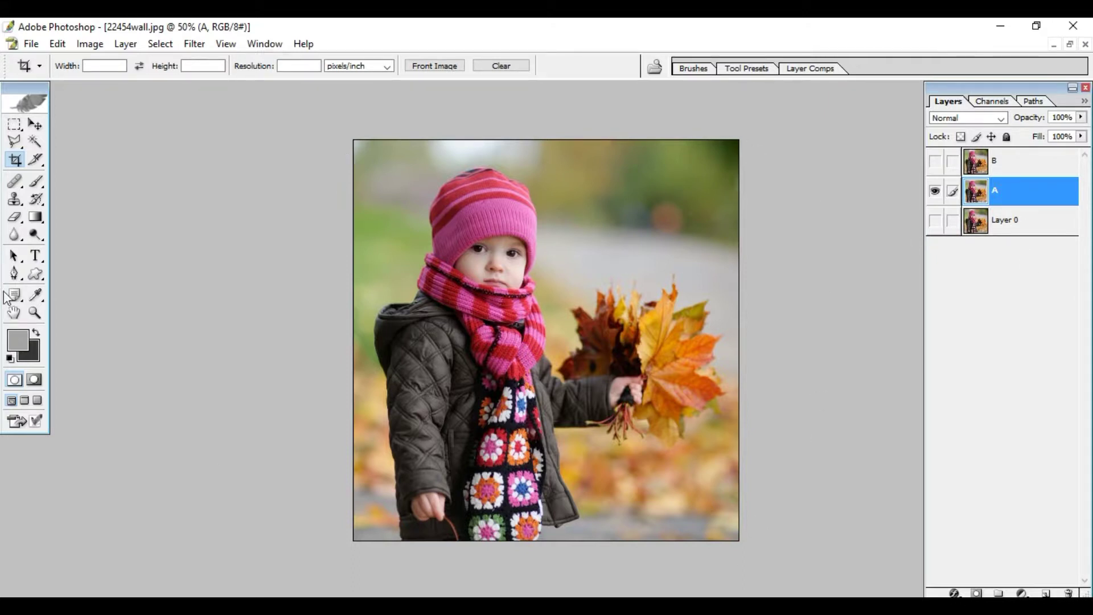
# Step: Brighten layer A with Levels, moving the white input point to about 191
pyautogui.click(35, 124)
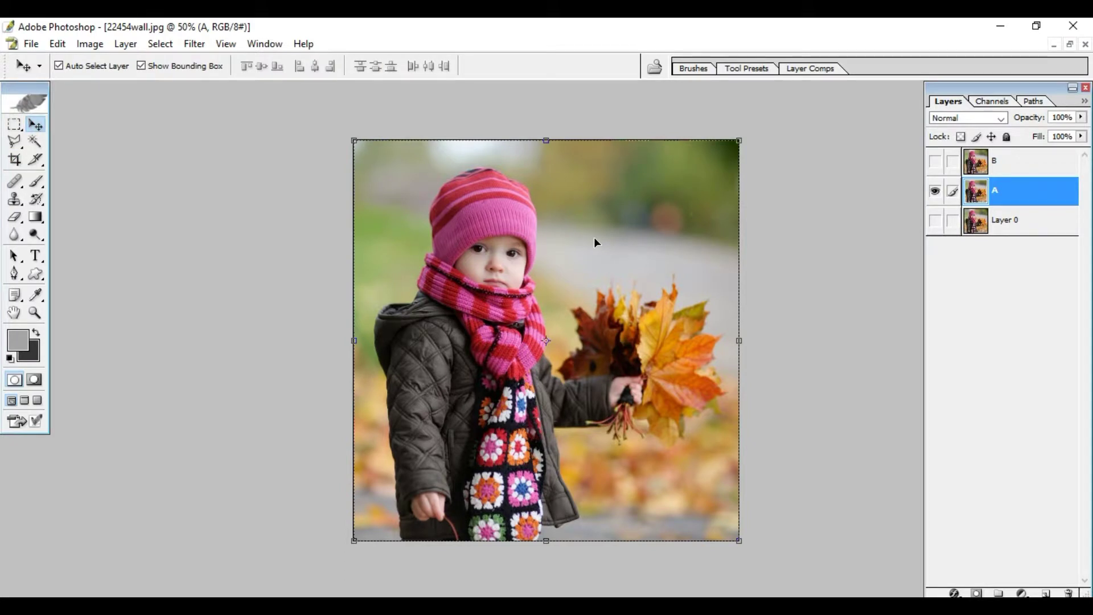
pyautogui.hotkey('ctrl', 'l')
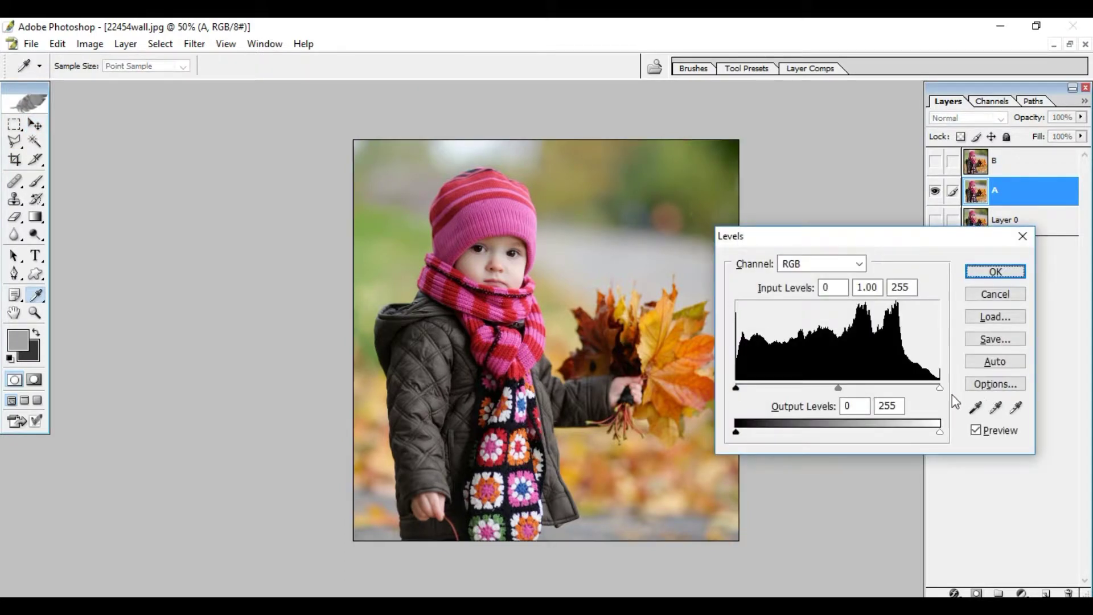
pyautogui.click(940, 390)
pyautogui.click(939, 388)
pyautogui.moveTo(940, 388); pyautogui.dragTo(896, 390)
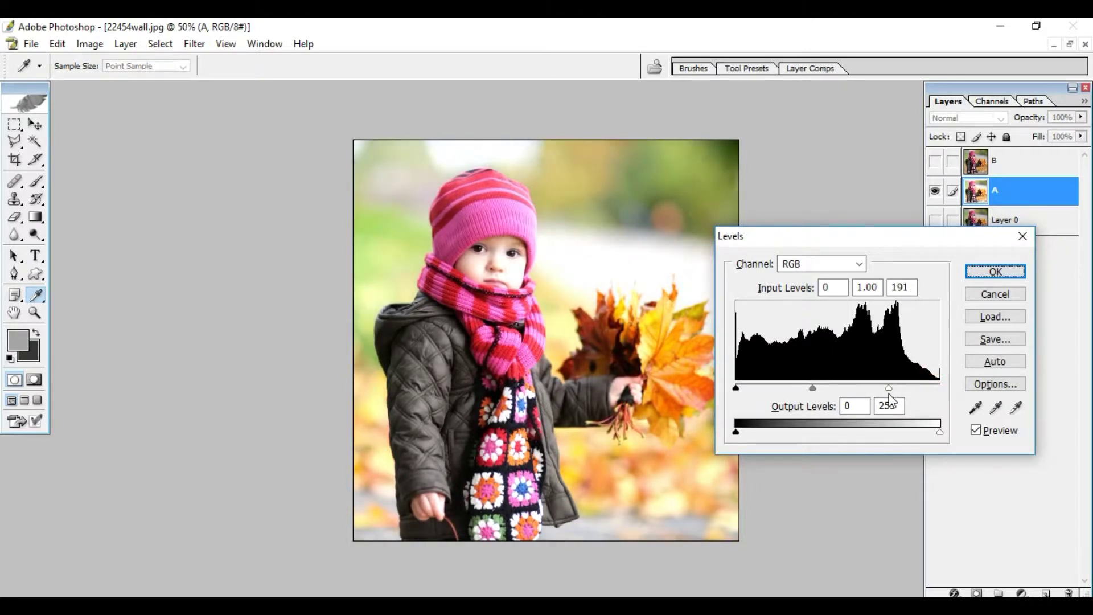
pyautogui.click(988, 273)
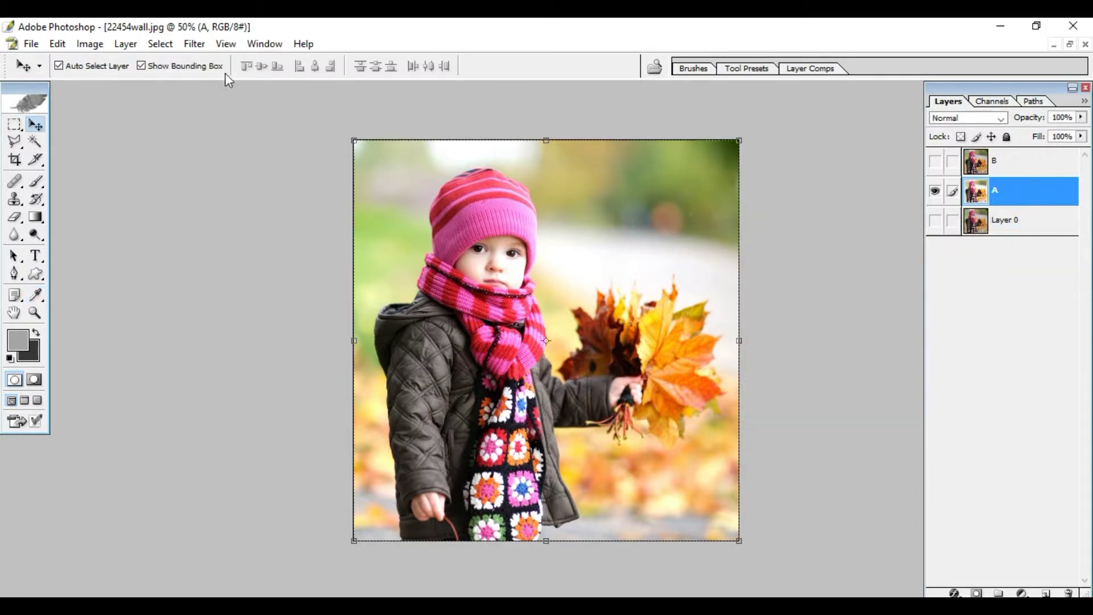
# Step: Apply a High Pass filter with a radius of about 45.6 pixels to layer A
pyautogui.click(194, 43)
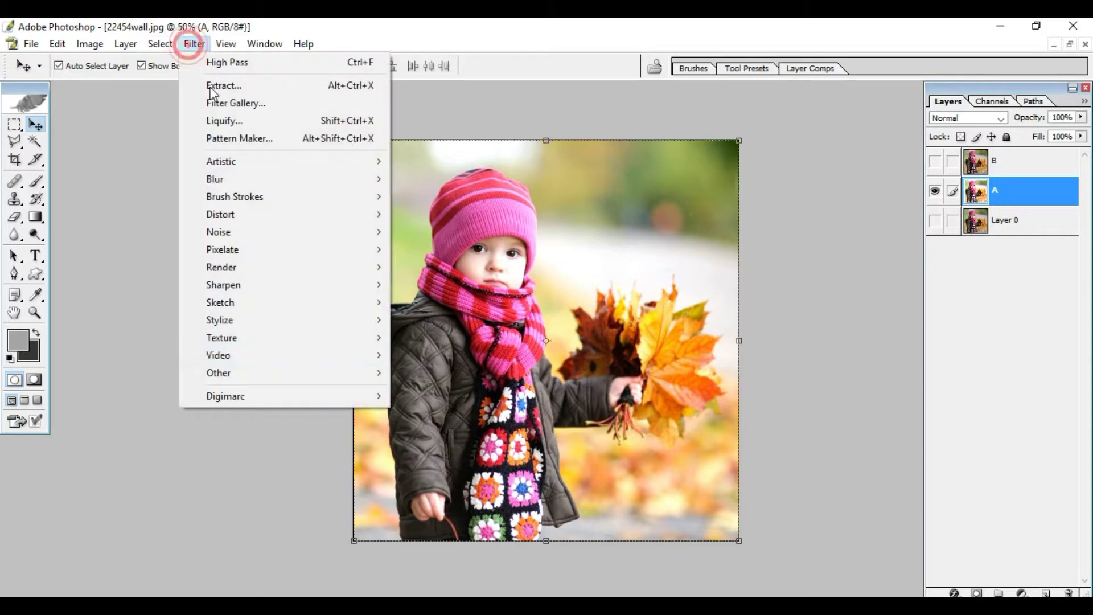
pyautogui.click(256, 373)
pyautogui.click(450, 391)
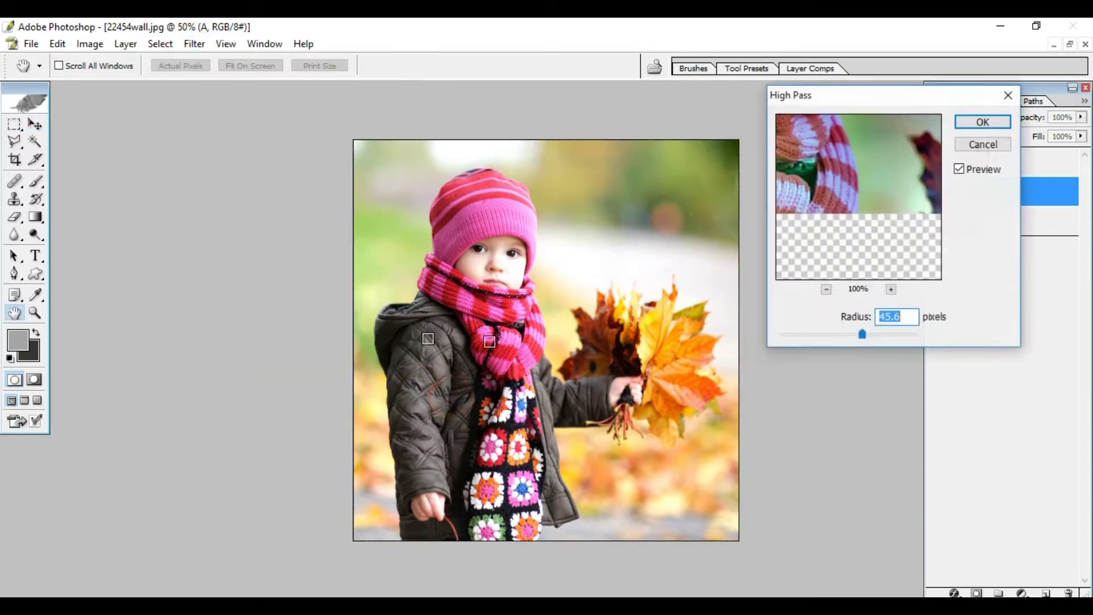
pyautogui.moveTo(858, 334); pyautogui.dragTo(857, 336)
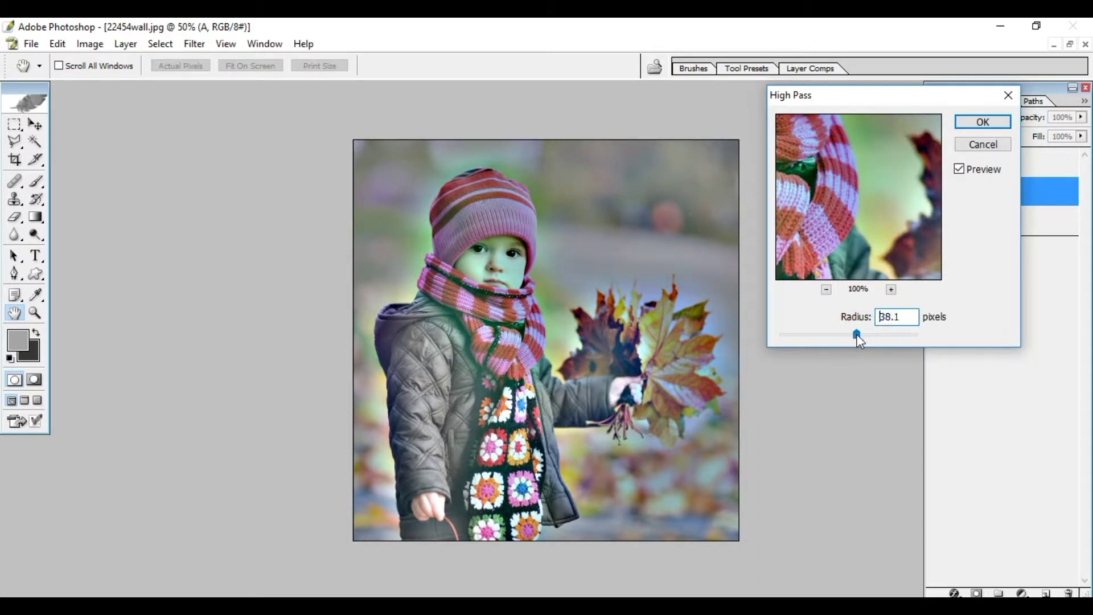
pyautogui.click(862, 335)
pyautogui.click(970, 122)
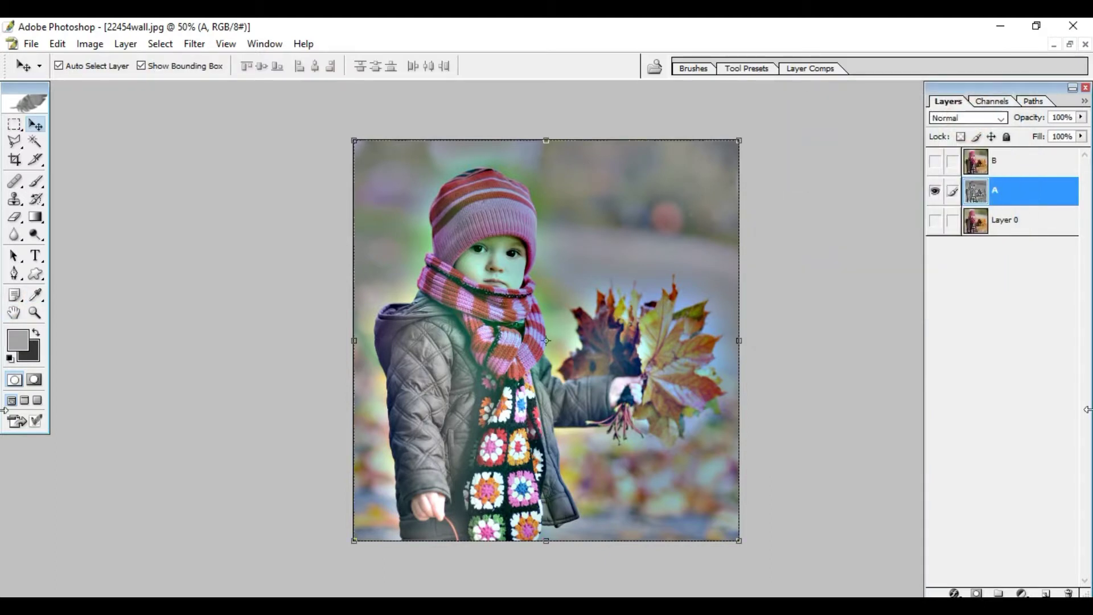
# Step: Add a Color Balance adjustment layer with midtones set to +100, +20, -100
pyautogui.click(1021, 593)
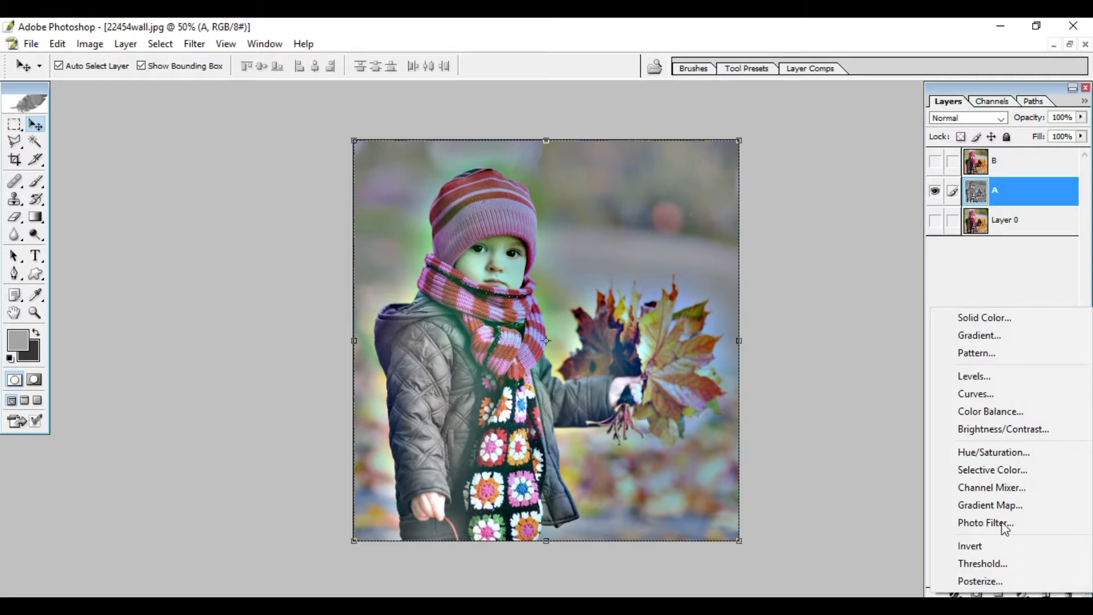
pyautogui.click(989, 415)
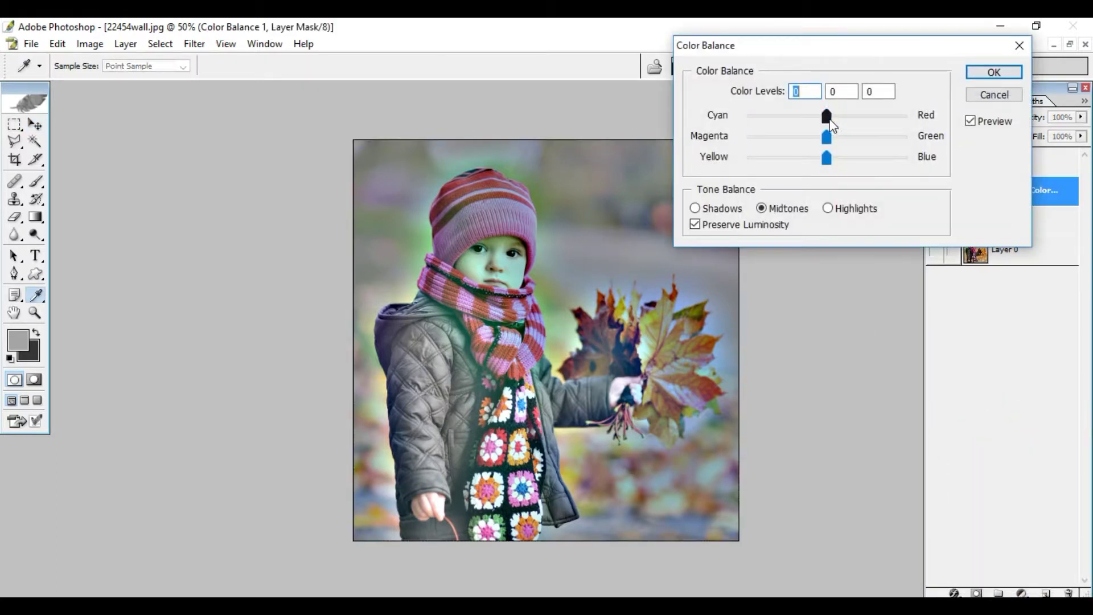
pyautogui.moveTo(846, 124); pyautogui.dragTo(943, 108)
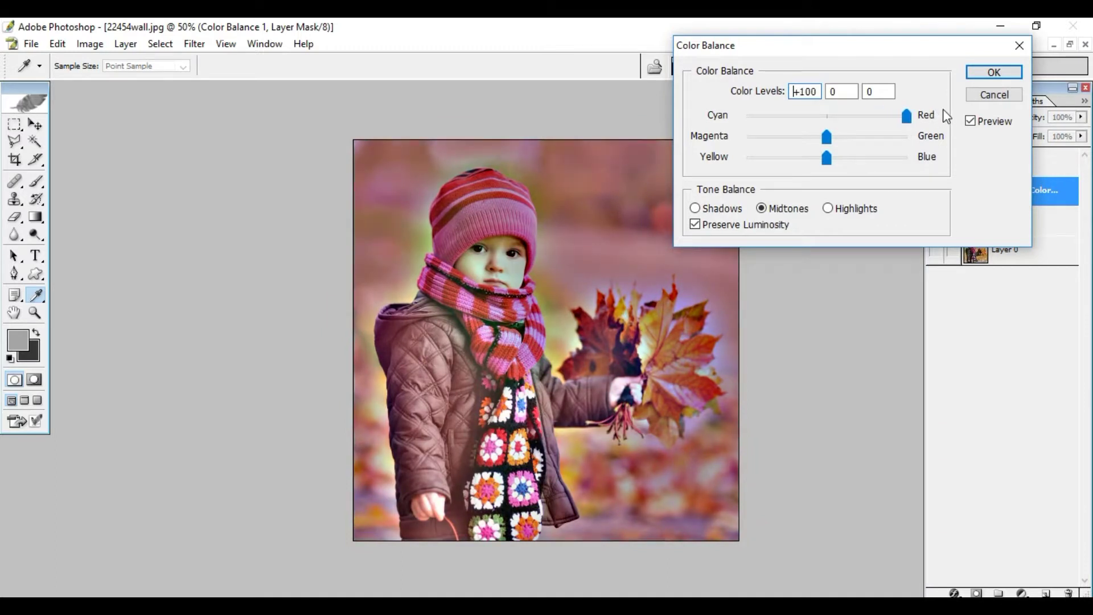
pyautogui.moveTo(834, 145)
pyautogui.mouseDown()
pyautogui.moveTo(763, 150)
pyautogui.moveTo(852, 151)
pyautogui.moveTo(762, 159)
pyautogui.mouseUp()
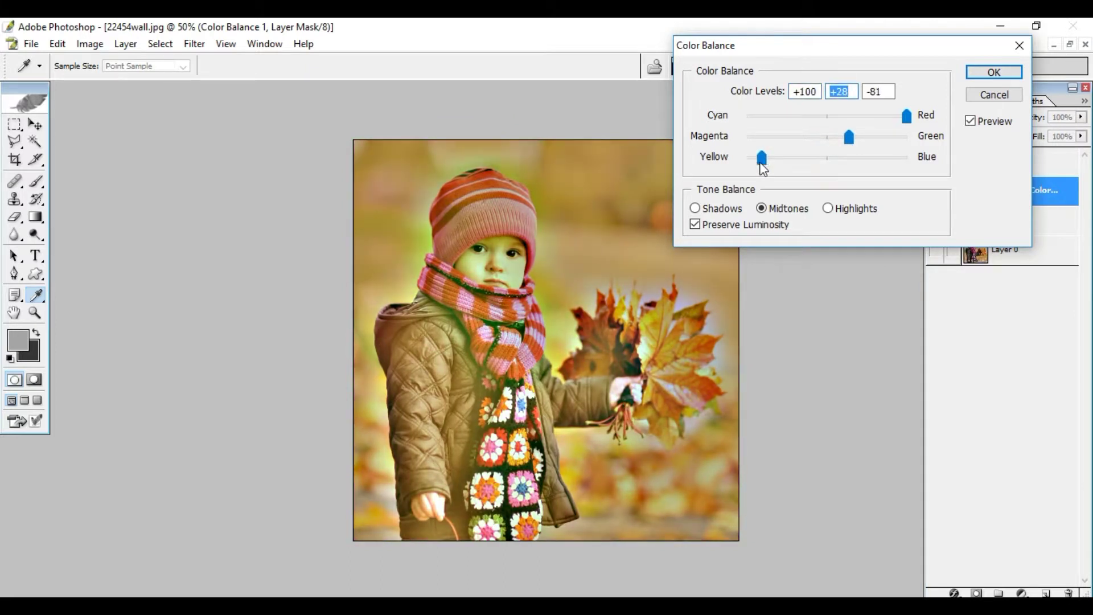
pyautogui.click(746, 161)
pyautogui.moveTo(837, 141); pyautogui.dragTo(843, 146)
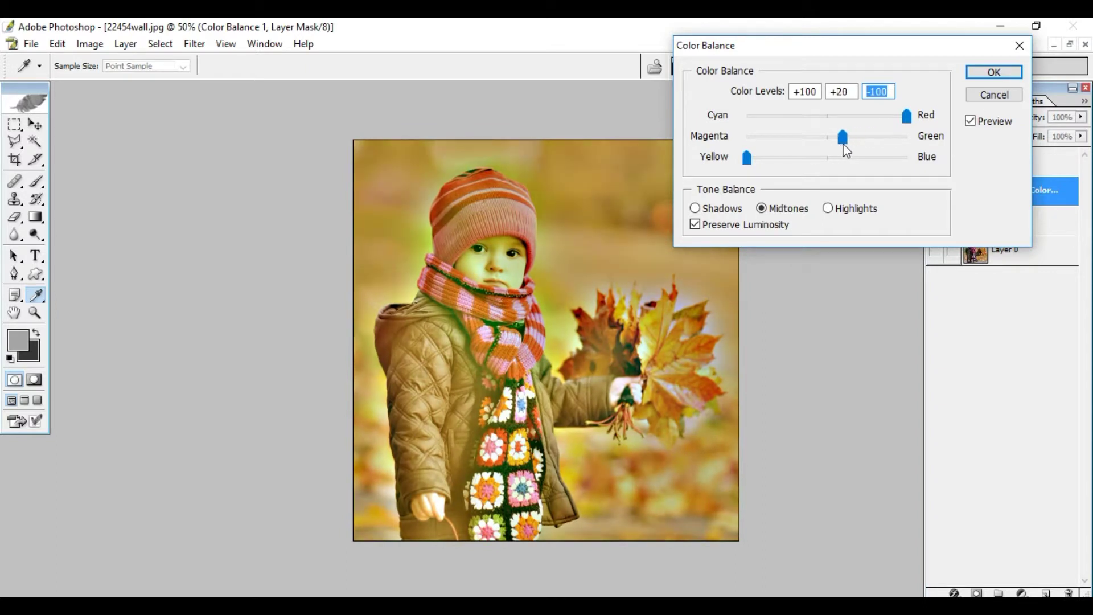
pyautogui.click(907, 117)
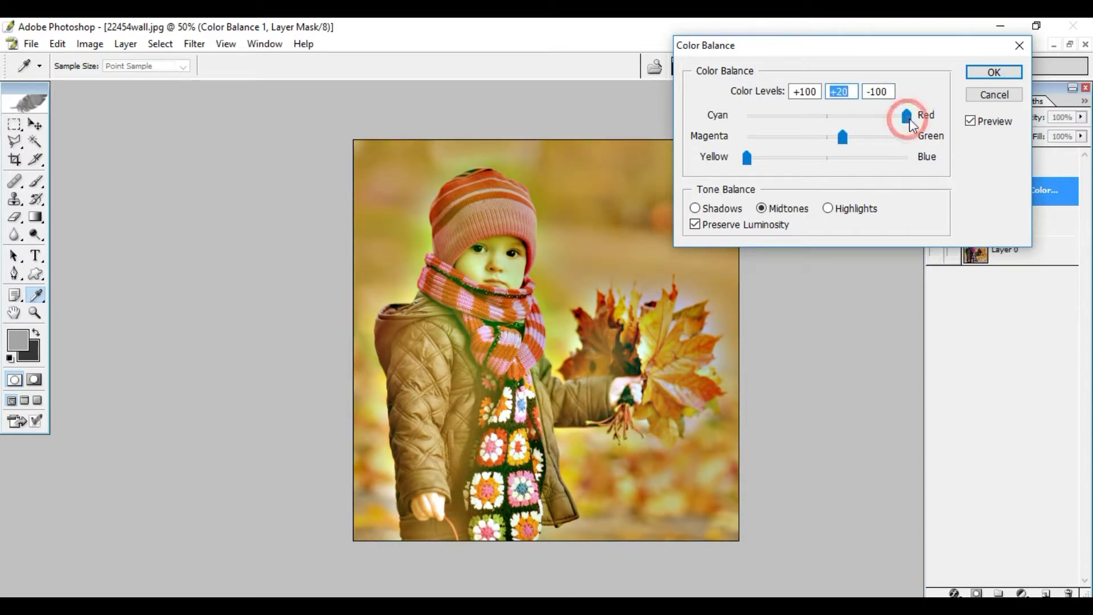
# Step: Set the Color Balance highlights to roughly +46, +28, -16
pyautogui.click(828, 209)
pyautogui.moveTo(828, 117)
pyautogui.mouseDown()
pyautogui.moveTo(864, 117)
pyautogui.moveTo(854, 142)
pyautogui.moveTo(694, 165)
pyautogui.moveTo(816, 159)
pyautogui.mouseUp()
pyautogui.click(970, 121)
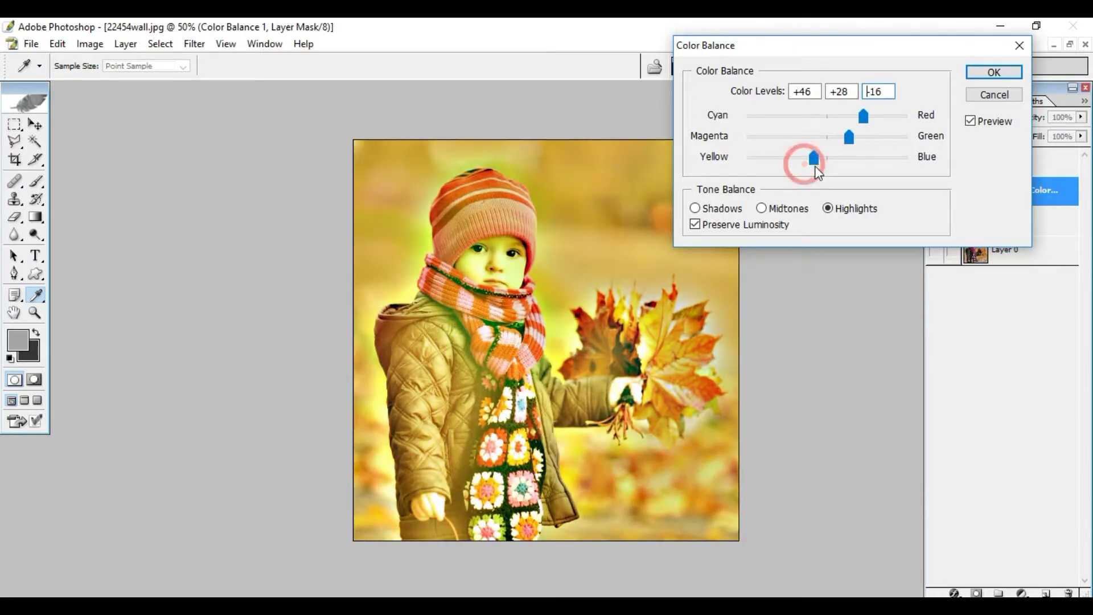
# Step: Shift the Color Balance shadows toward red and green, with Yellow/Blue set to 0
pyautogui.click(706, 210)
pyautogui.moveTo(826, 117)
pyautogui.mouseDown()
pyautogui.moveTo(906, 117)
pyautogui.moveTo(883, 116)
pyautogui.mouseUp()
pyautogui.moveTo(827, 137)
pyautogui.mouseDown()
pyautogui.moveTo(797, 138)
pyautogui.moveTo(850, 139)
pyautogui.moveTo(818, 140)
pyautogui.moveTo(849, 161)
pyautogui.moveTo(816, 162)
pyautogui.moveTo(866, 124)
pyautogui.mouseUp()
pyautogui.click(836, 137)
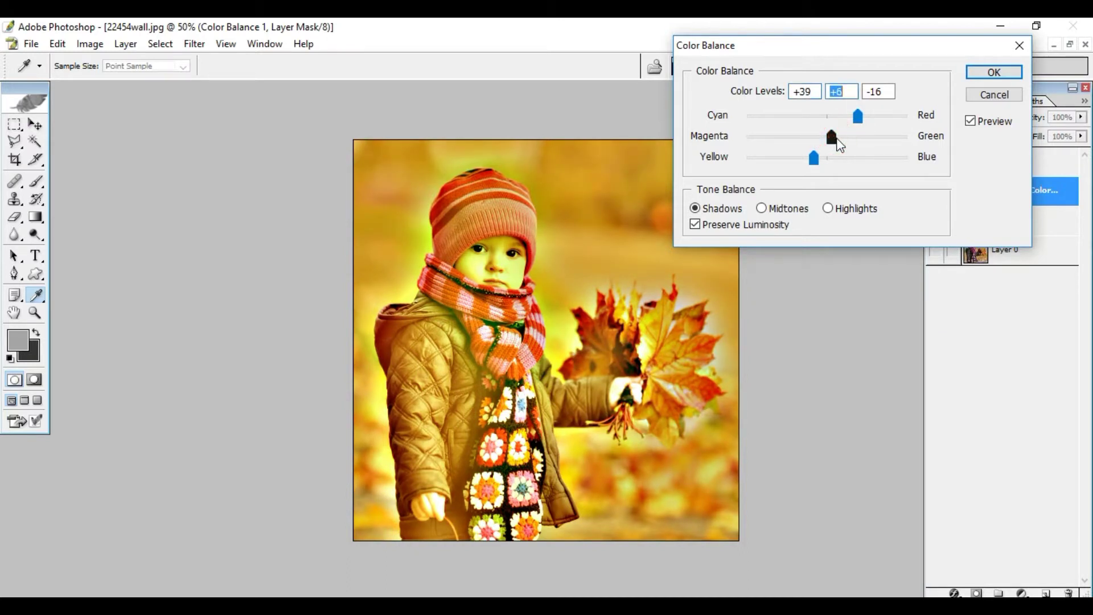
pyautogui.click(829, 160)
pyautogui.click(881, 94)
pyautogui.doubleClick(883, 93)
pyautogui.write('0')
# Step: Toggle Preview to compare against the original, then commit the Color Balance adjustment
pyautogui.click(971, 122)
pyautogui.click(971, 122)
pyautogui.click(971, 121)
pyautogui.click(984, 72)
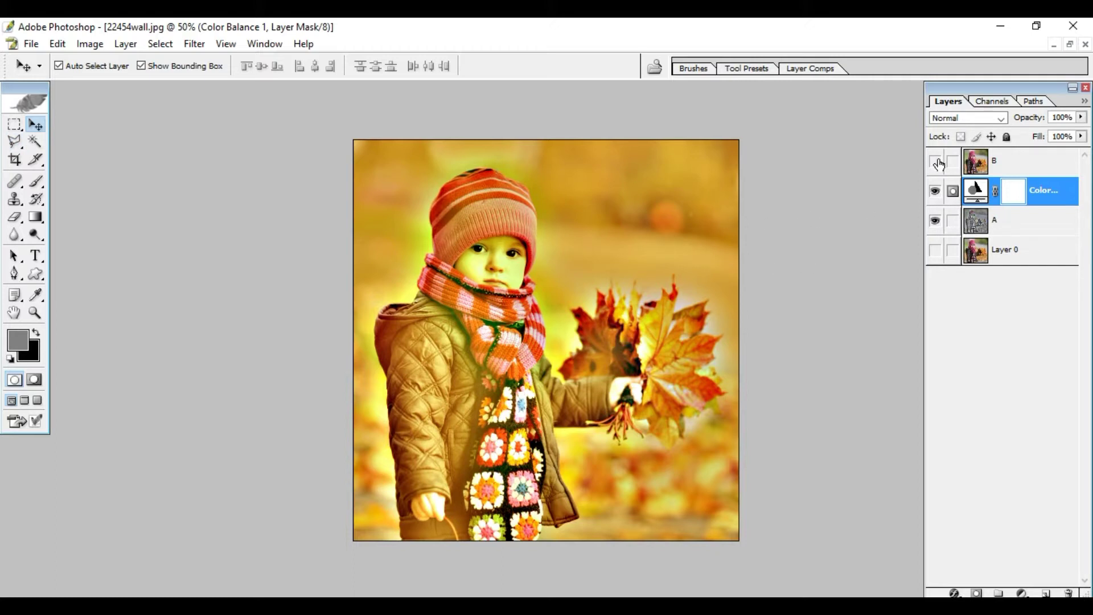
# Step: Toggle Layer 0, B, A and Color Balance visibility to compare, leaving Layer 0 hidden
pyautogui.click(936, 251)
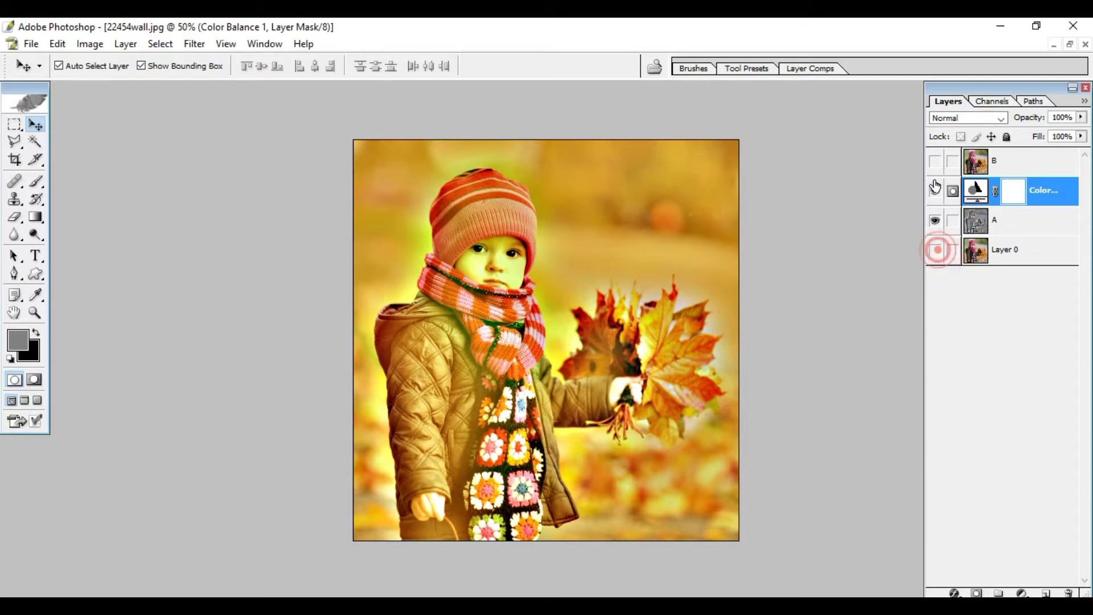
pyautogui.click(935, 161)
pyautogui.click(935, 161)
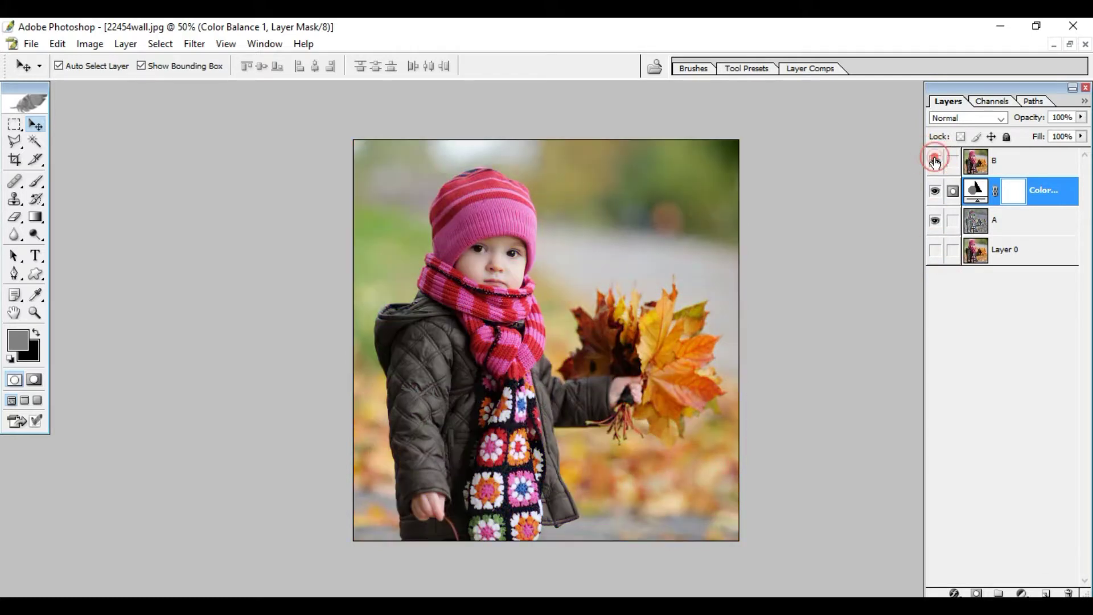
pyautogui.click(935, 161)
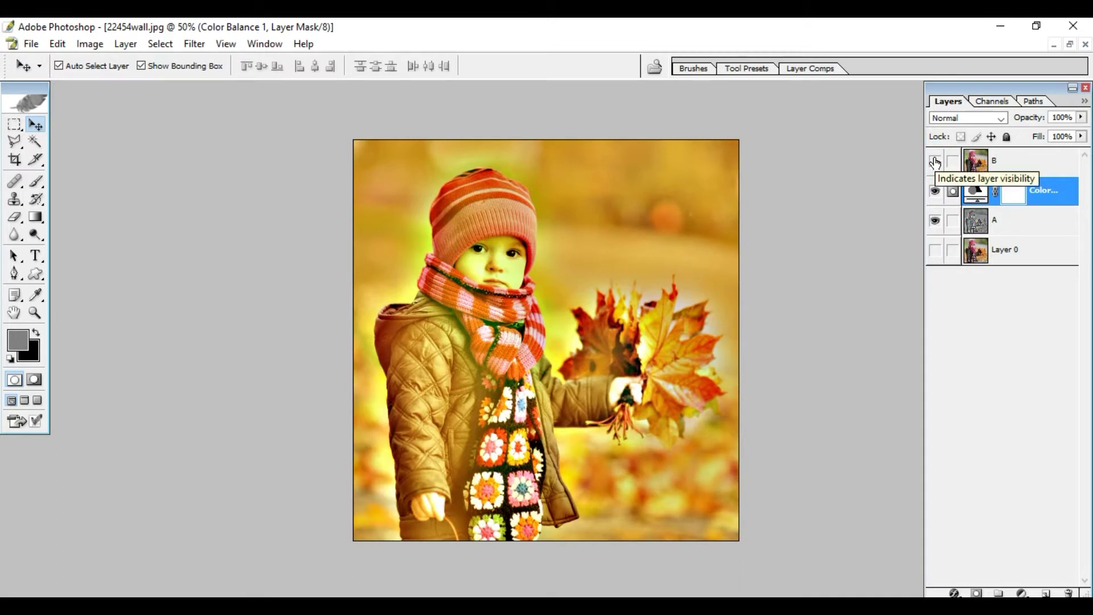
pyautogui.click(937, 222)
pyautogui.click(934, 248)
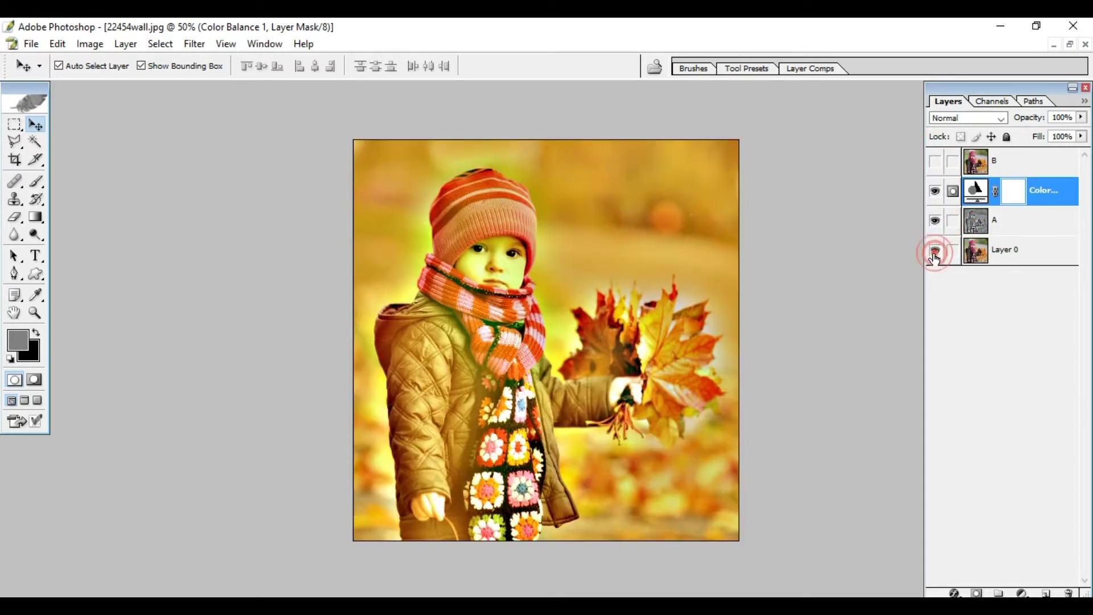
pyautogui.click(935, 171)
pyautogui.click(934, 193)
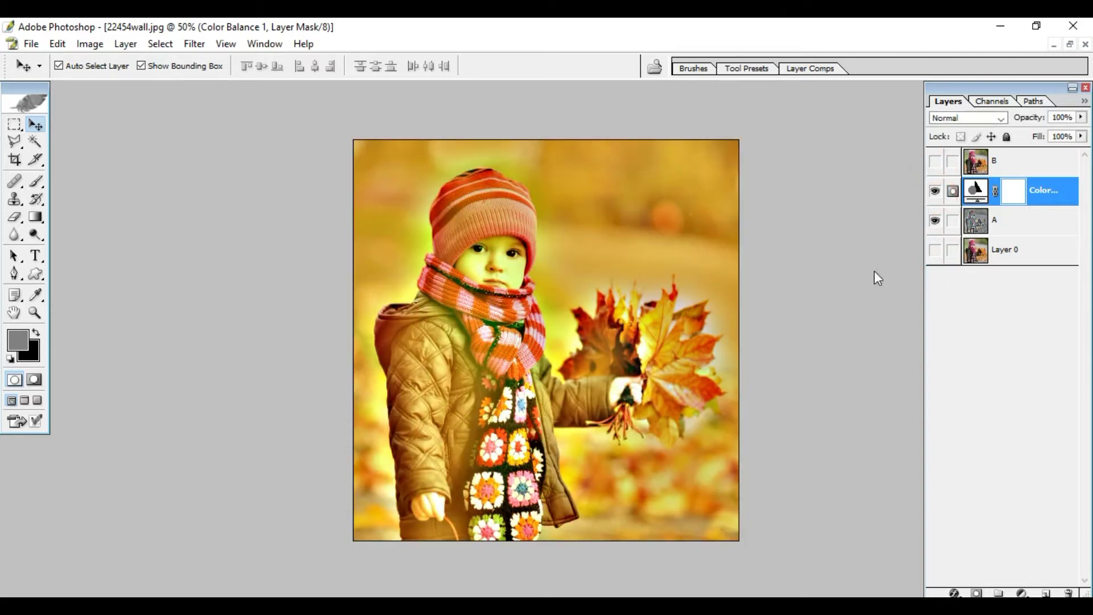
pyautogui.click(90, 44)
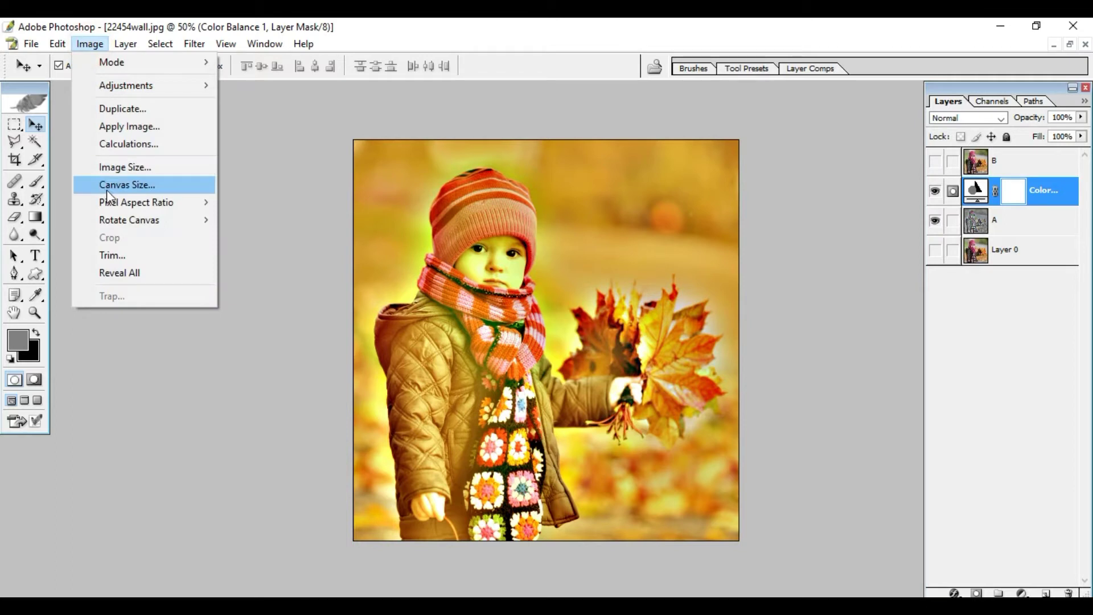
# Step: Widen the canvas to 30 in Canvas Size and move the warm version right
pyautogui.click(107, 192)
pyautogui.write('30')
pyautogui.press('Return')
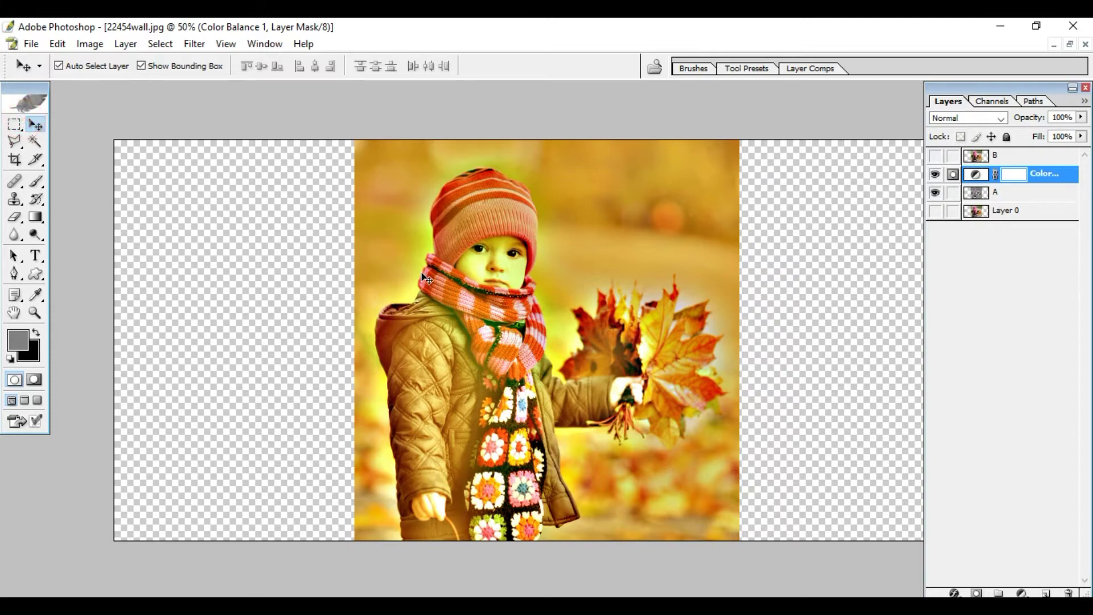
pyautogui.moveTo(426, 279)
pyautogui.mouseDown()
pyautogui.moveTo(448, 302)
pyautogui.moveTo(590, 287)
pyautogui.mouseUp()
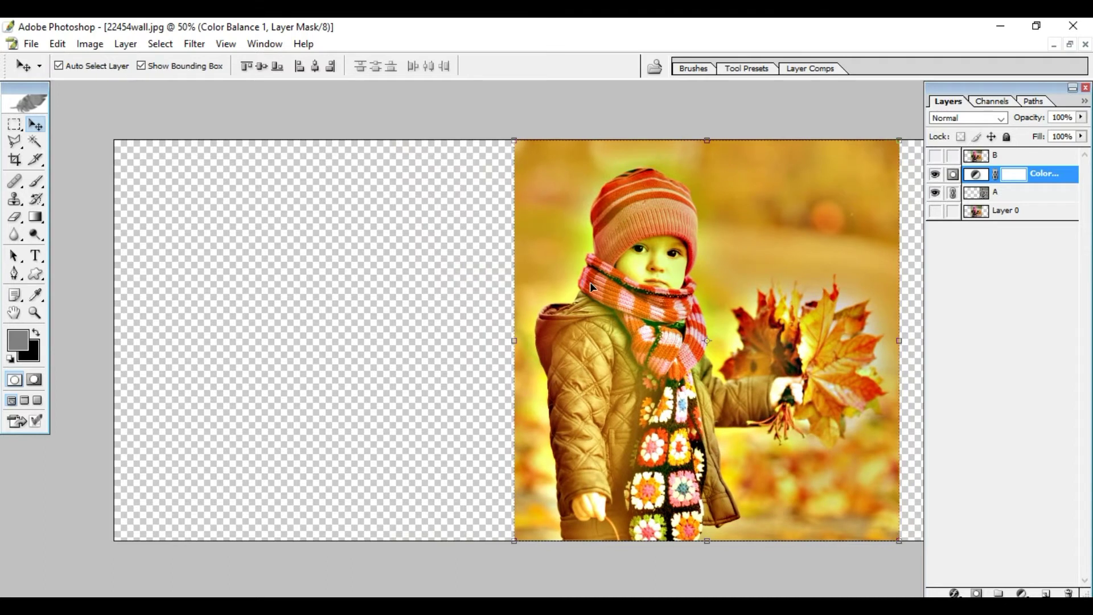
# Step: Show layer B, unlink it from A and Color Balance, and move it left
pyautogui.click(935, 155)
pyautogui.moveTo(601, 236); pyautogui.dragTo(507, 246)
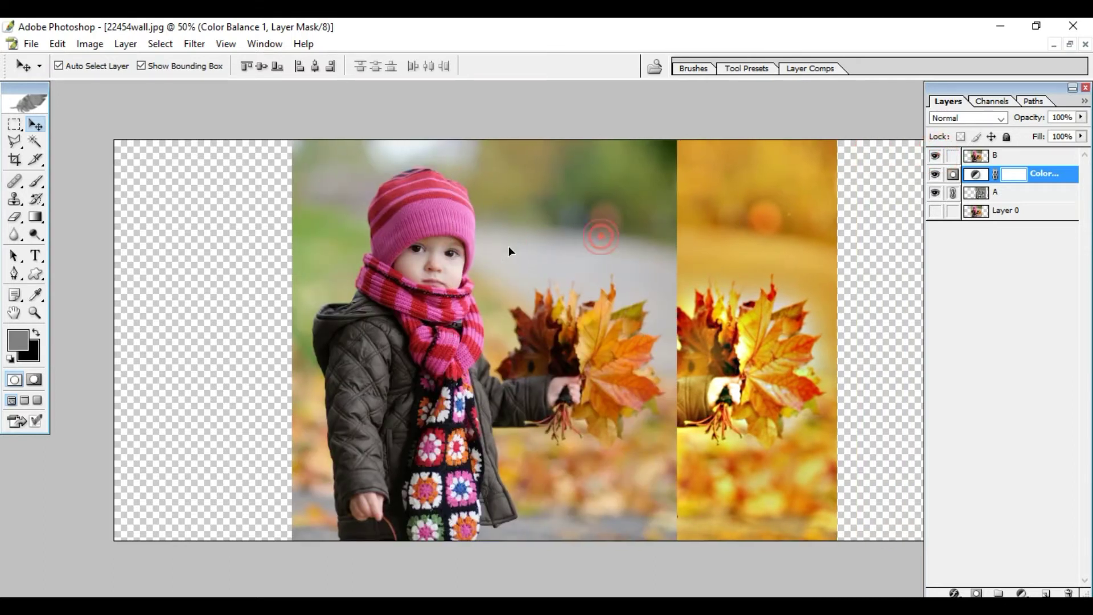
pyautogui.click(953, 155)
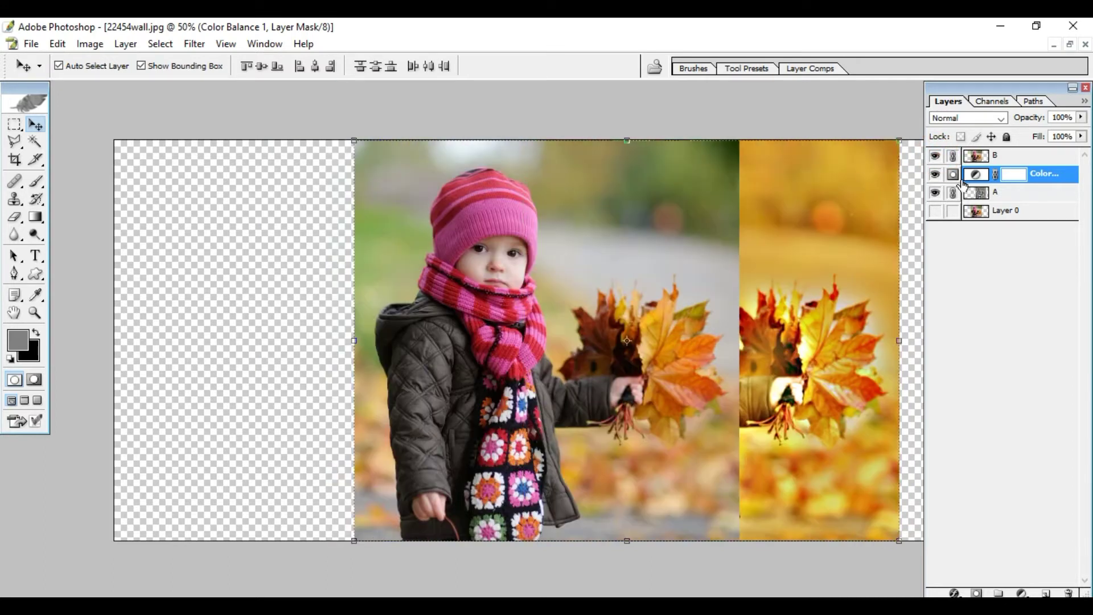
pyautogui.click(1002, 160)
pyautogui.moveTo(453, 241); pyautogui.dragTo(274, 237)
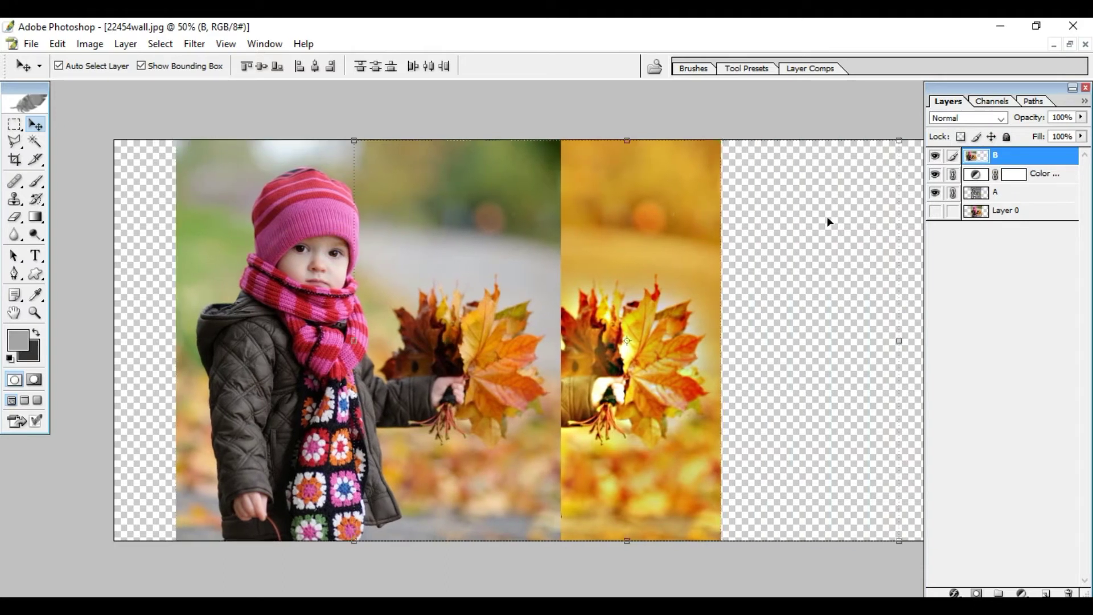
pyautogui.hotkey('ctrl', 'z')
pyautogui.click(952, 174)
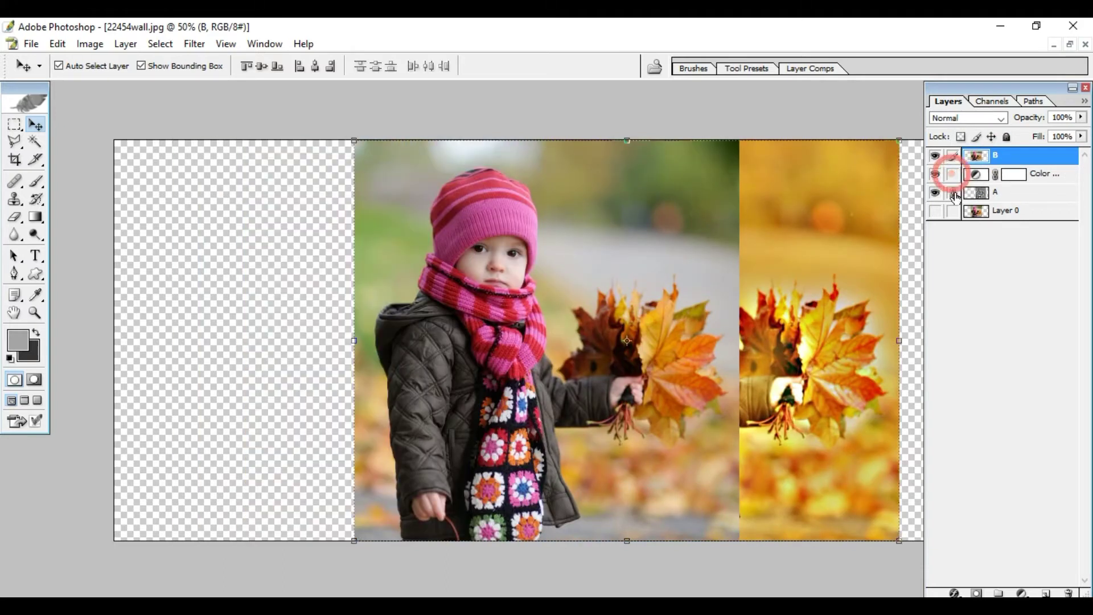
pyautogui.click(953, 192)
pyautogui.moveTo(494, 225)
pyautogui.mouseDown()
pyautogui.moveTo(261, 241)
pyautogui.moveTo(277, 238)
pyautogui.mouseUp()
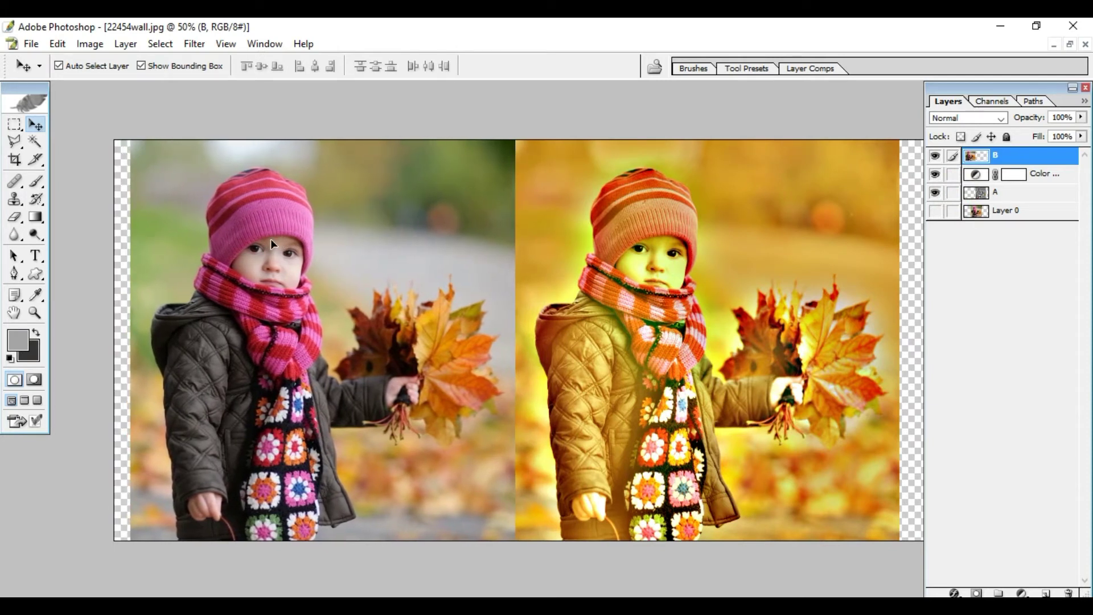
pyautogui.click(14, 159)
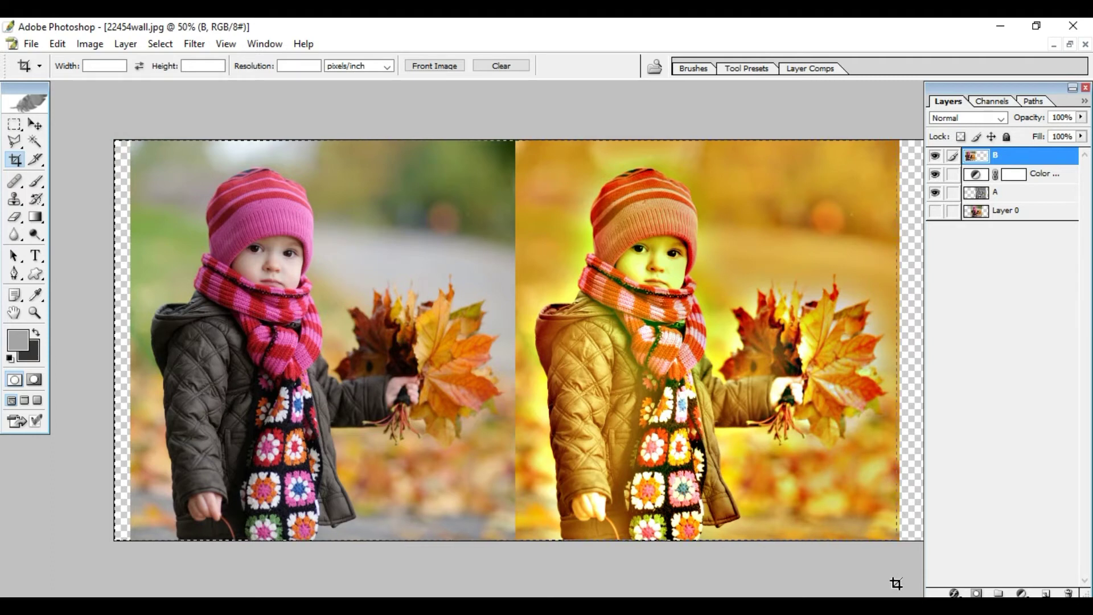
# Step: Crop the canvas to both images, trimming the transparent strip on the left
pyautogui.moveTo(894, 580); pyautogui.dragTo(124, 140)
pyautogui.moveTo(122, 348); pyautogui.dragTo(142, 348)
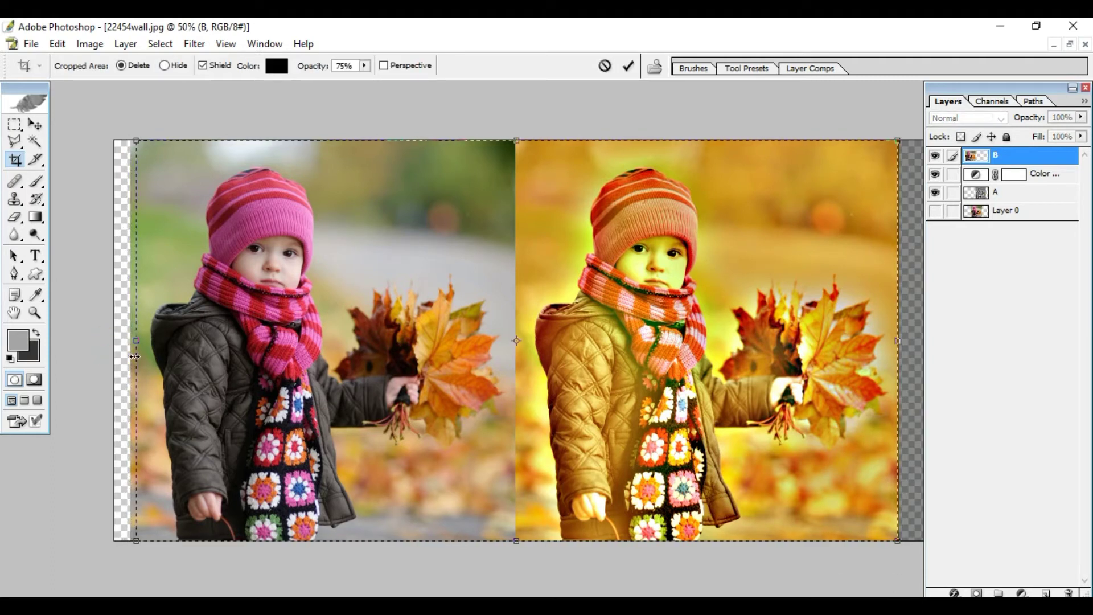
pyautogui.press('Return')
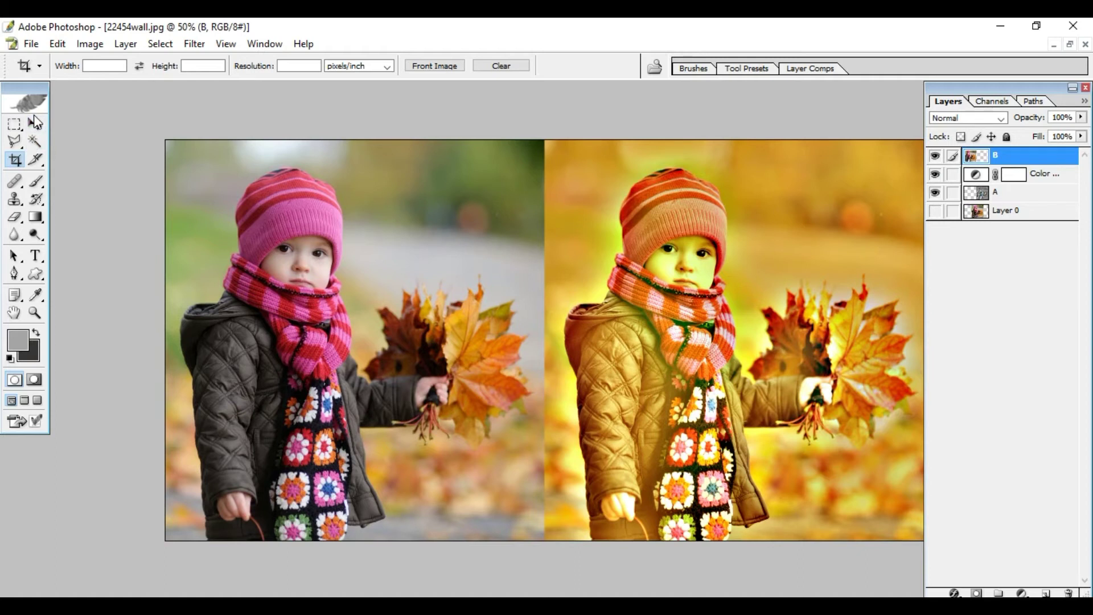
# Step: Zoom to view the whole before/after comparison with all panels hidden
pyautogui.hotkey('ctrl', '-')
pyautogui.hotkey('ctrl', '+')
pyautogui.hotkey('ctrl', '-')
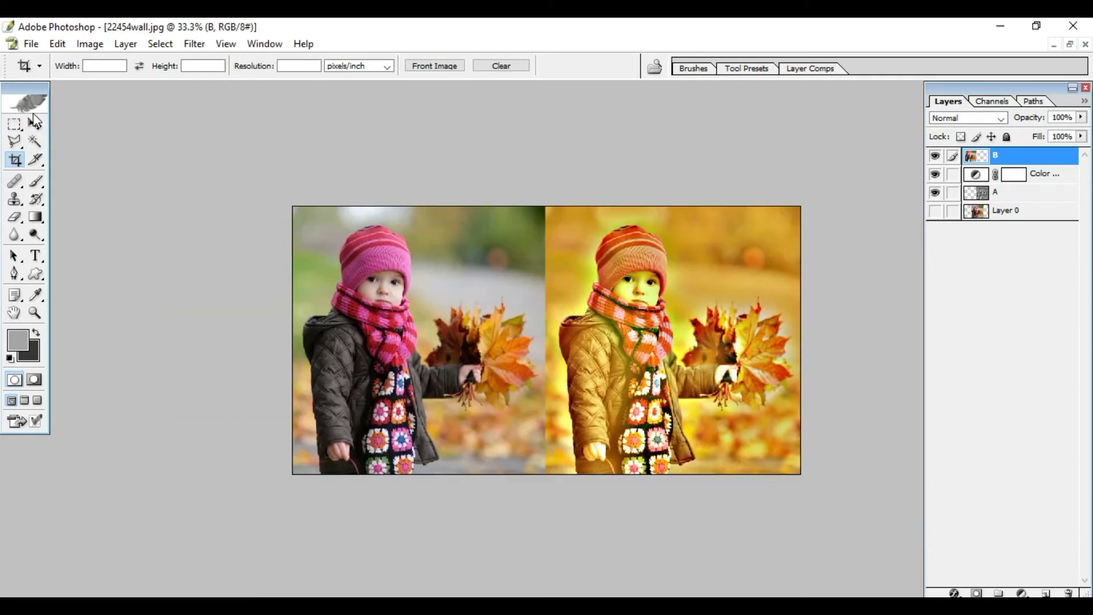
pyautogui.press('Tab')
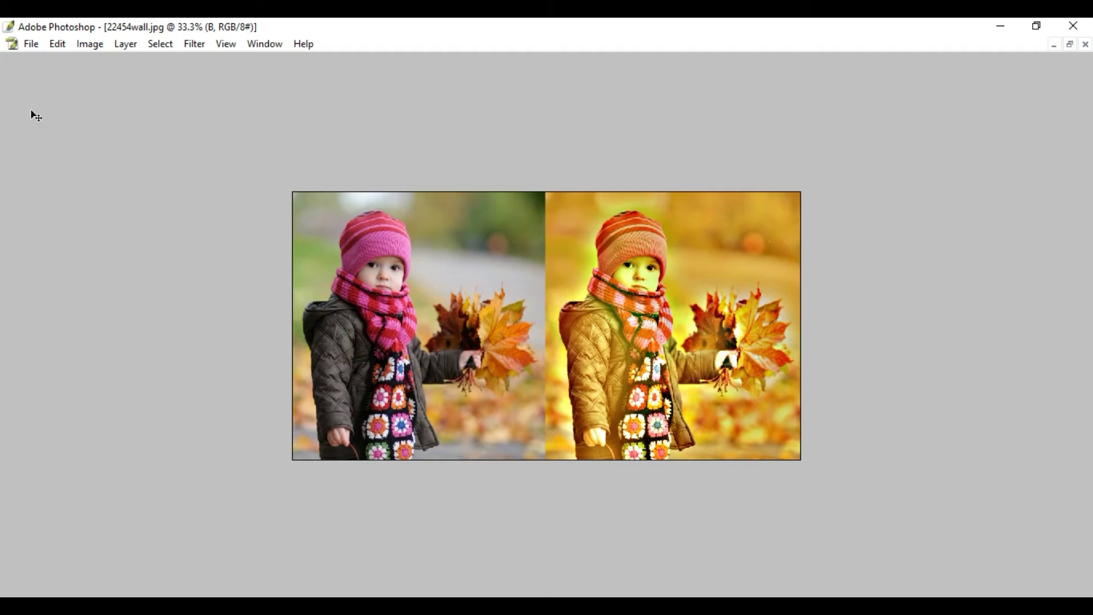
pyautogui.hotkey('ctrl', '+')
pyautogui.press('c')
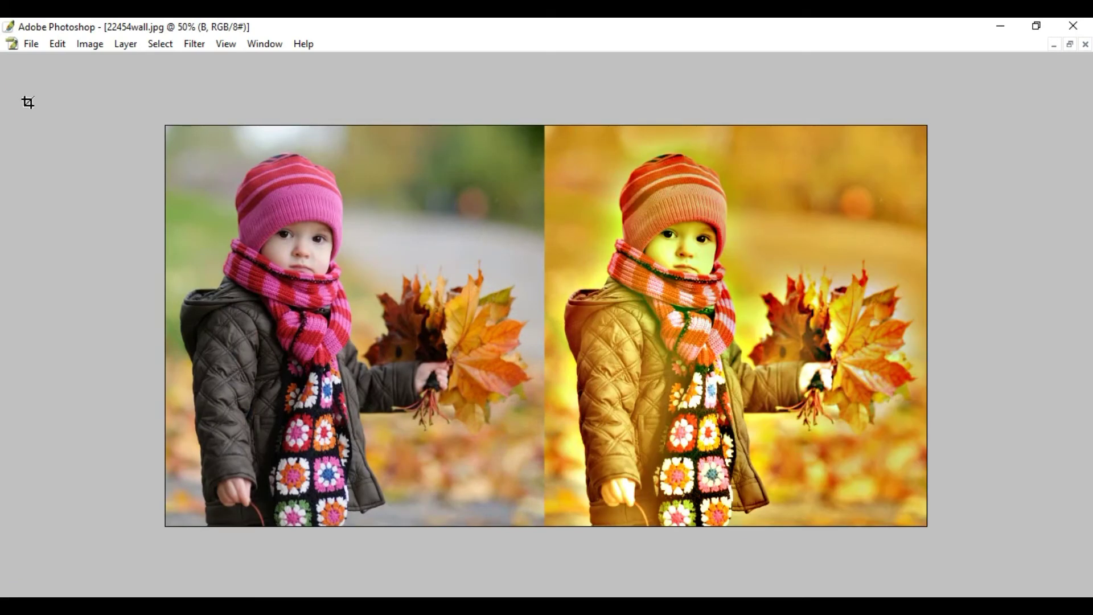